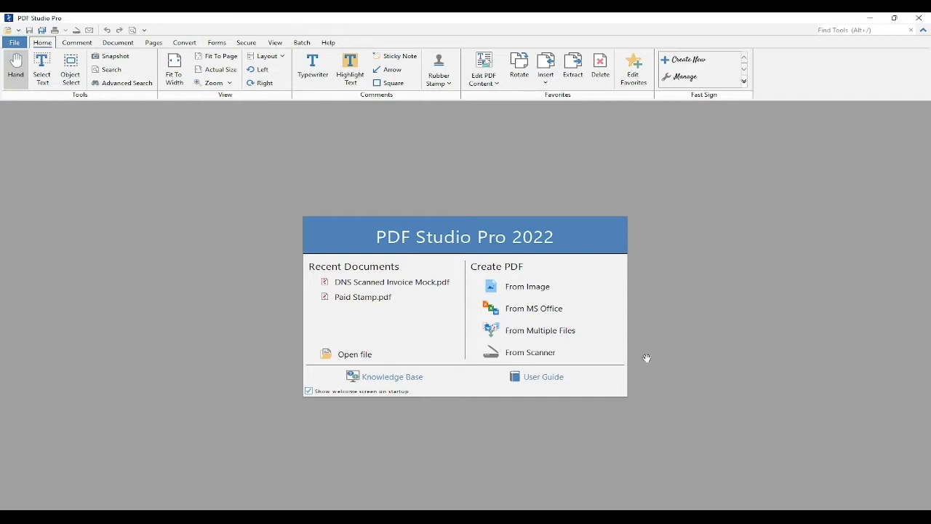
Create a new blank document with one Letter-size portrait page.
click(15, 44)
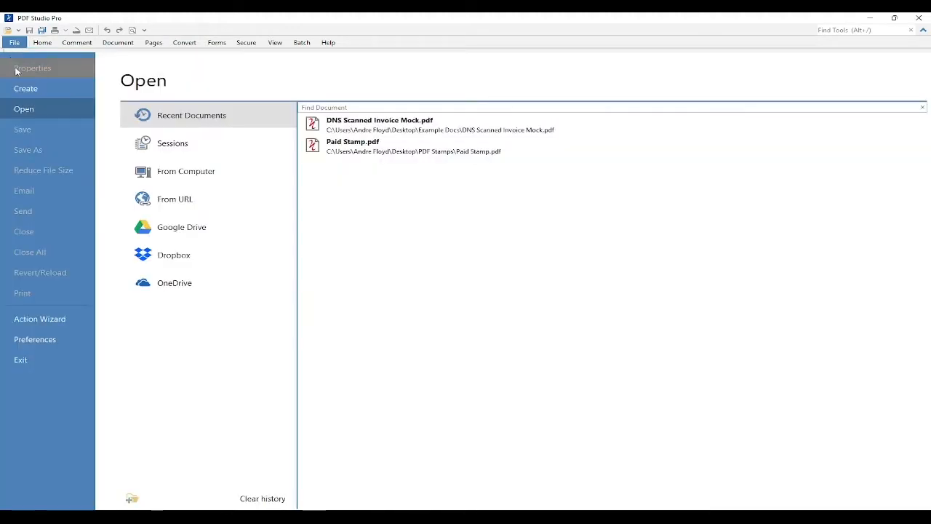
click(22, 91)
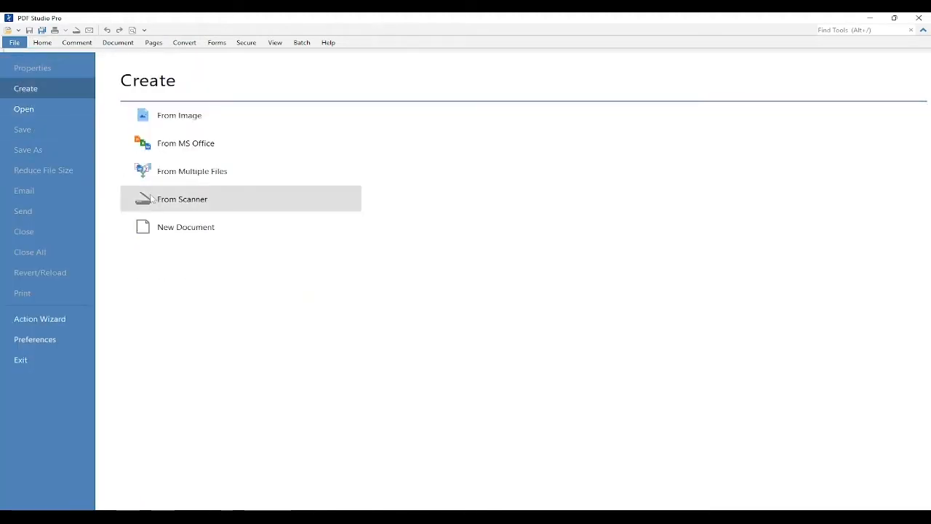
click(163, 230)
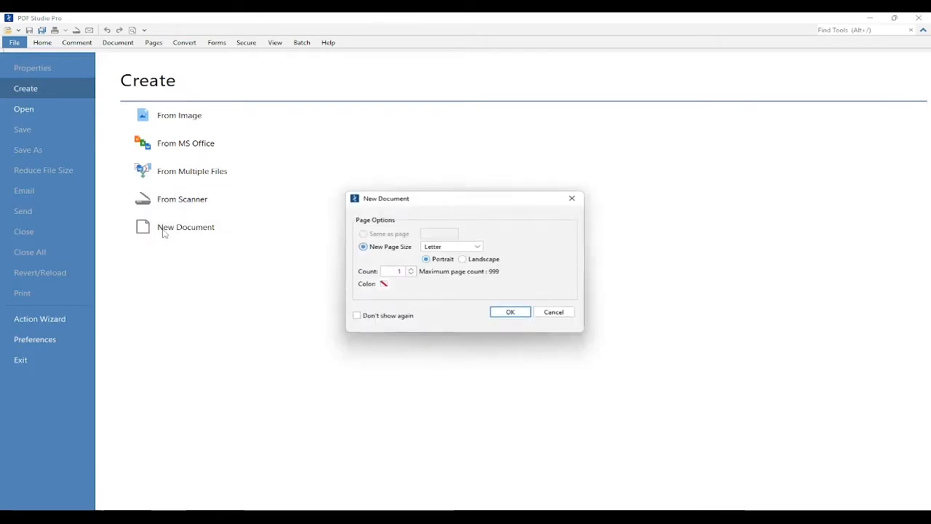
click(515, 313)
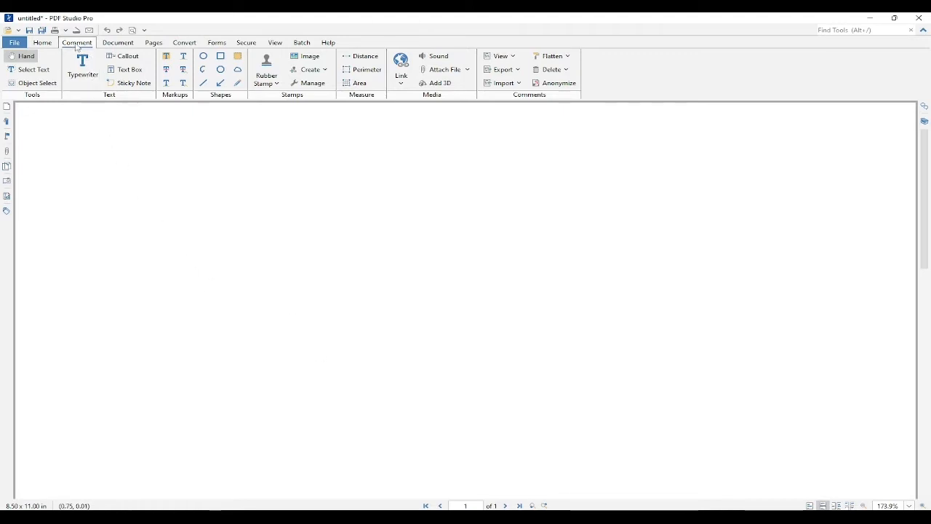
Place the PAID rubber stamp with By and Date lines onto the page.
click(312, 71)
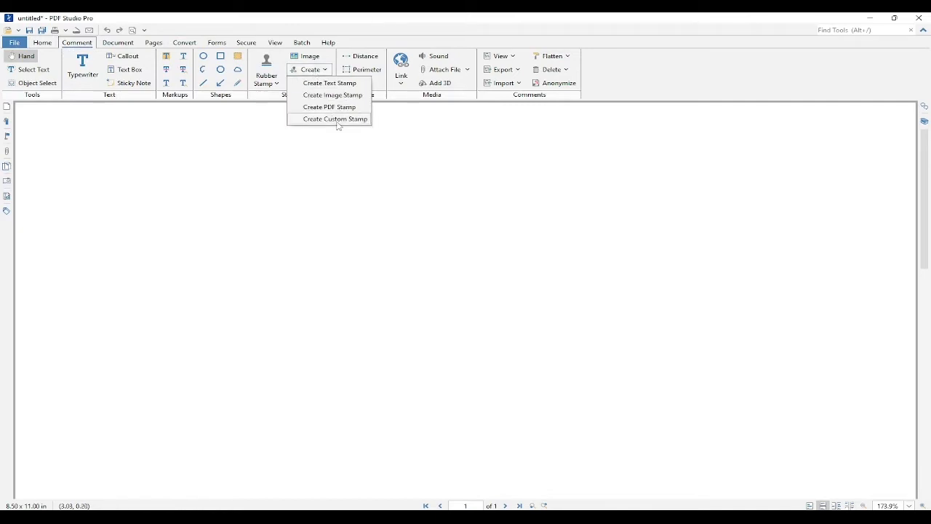
click(356, 191)
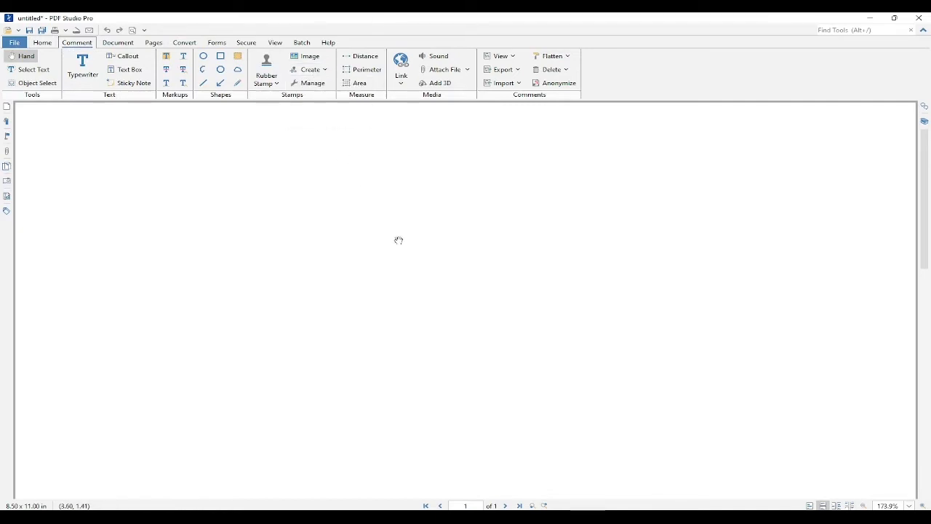
click(276, 83)
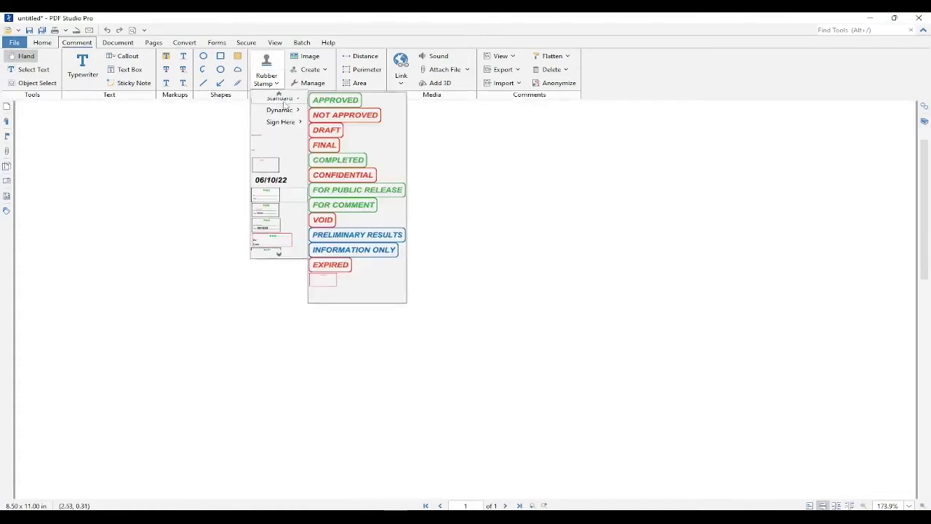
click(280, 196)
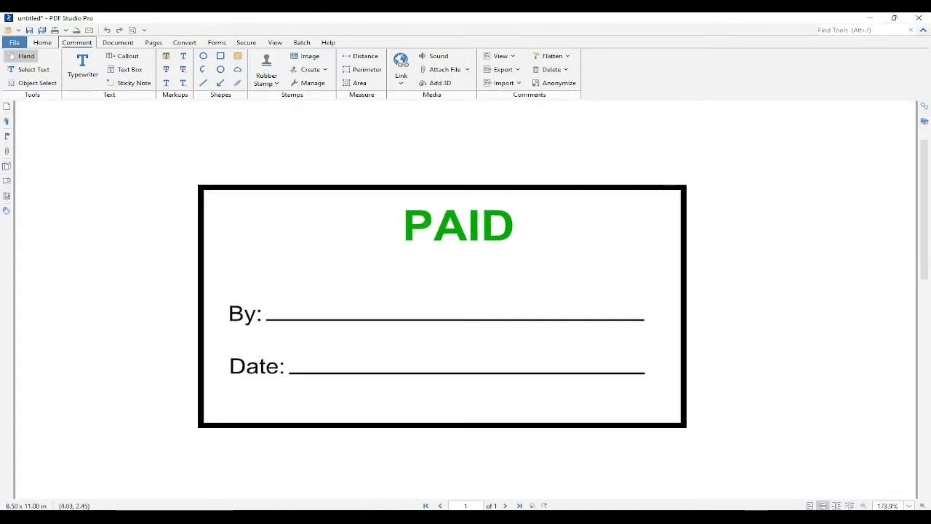
click(441, 309)
click(756, 272)
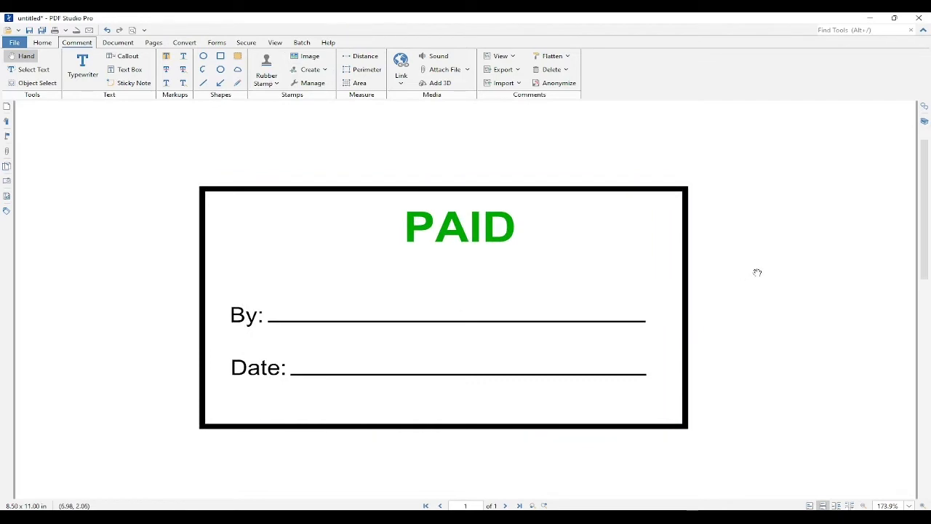
Create a Dynamic text stamp named Date that inserts the date in MM/dd/yy format.
scroll(744, 318, down, 1)
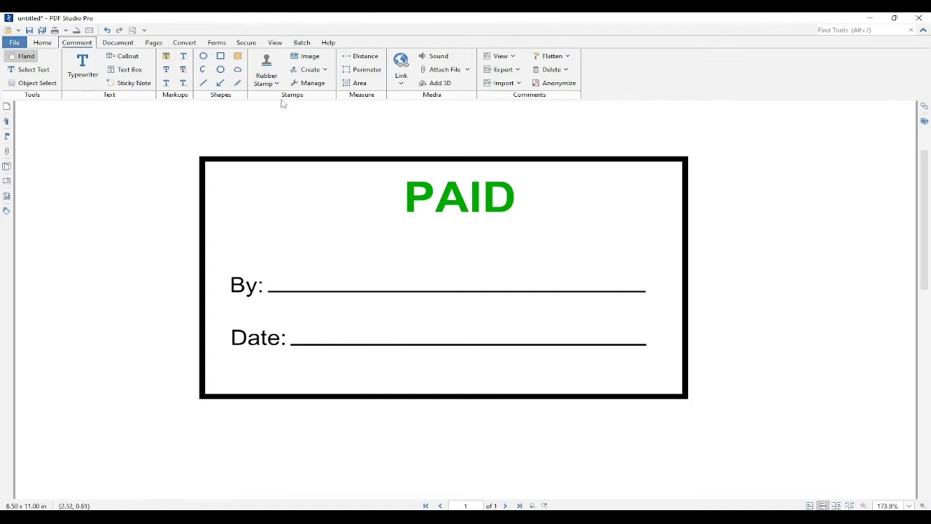
click(320, 71)
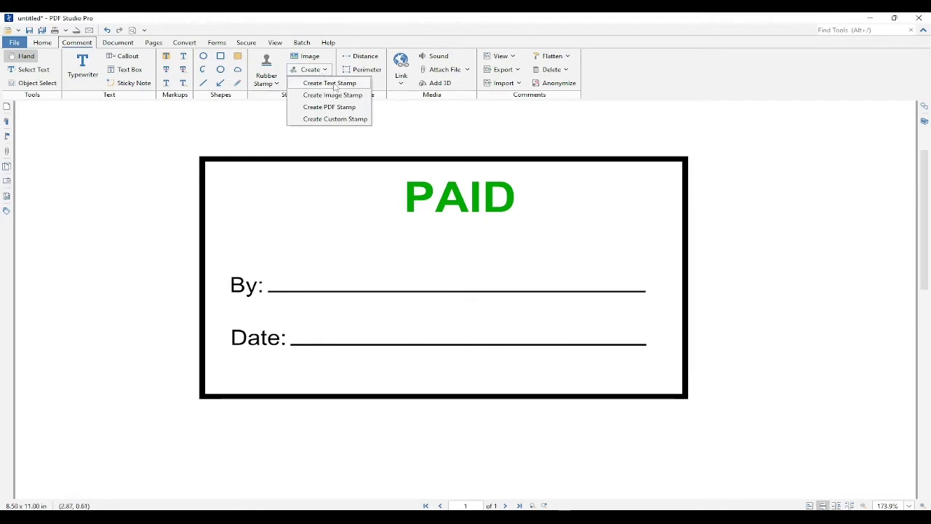
click(333, 83)
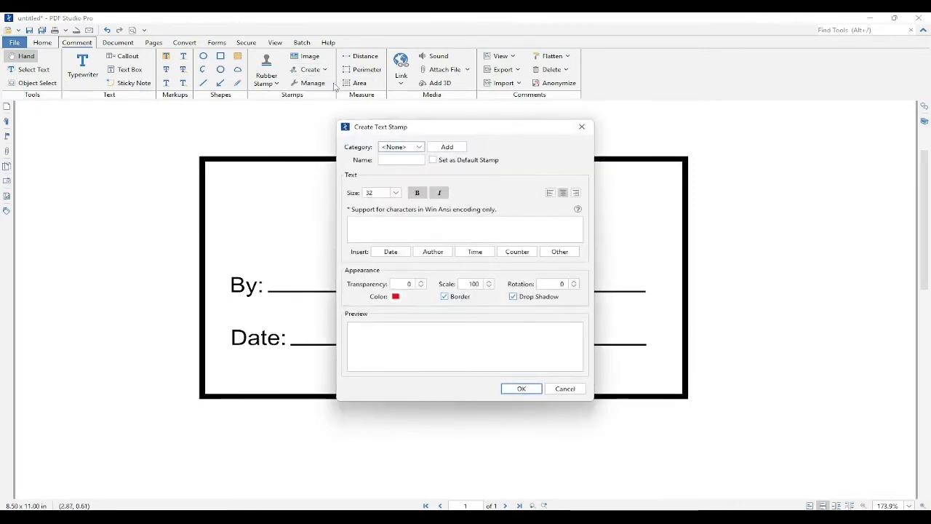
click(405, 147)
click(404, 179)
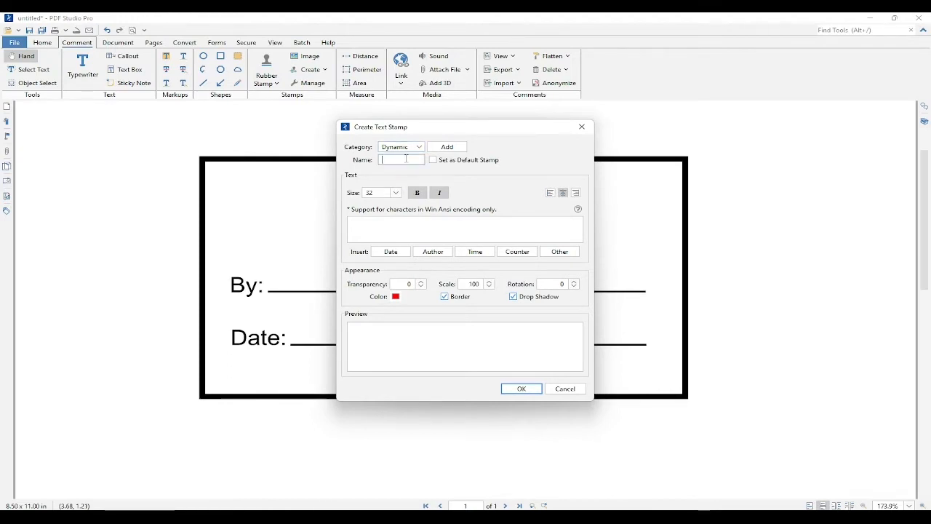
click(407, 159)
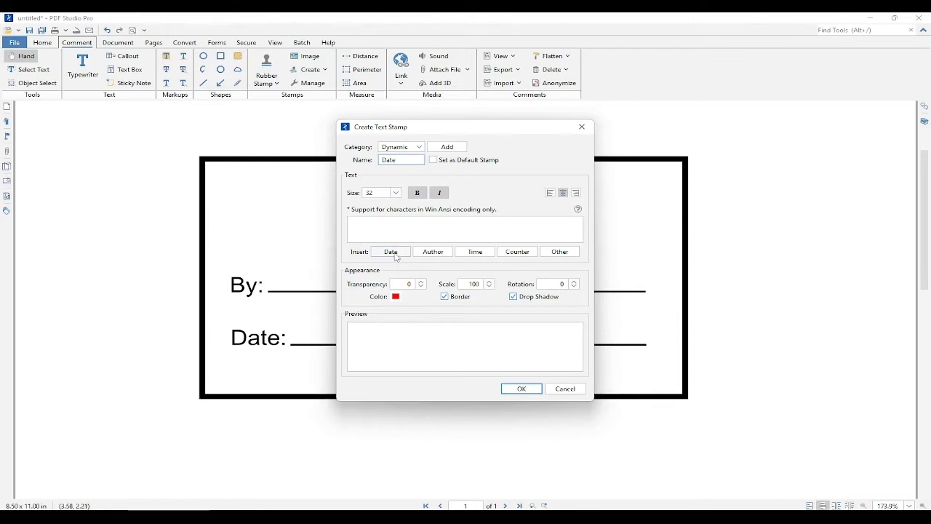
click(396, 257)
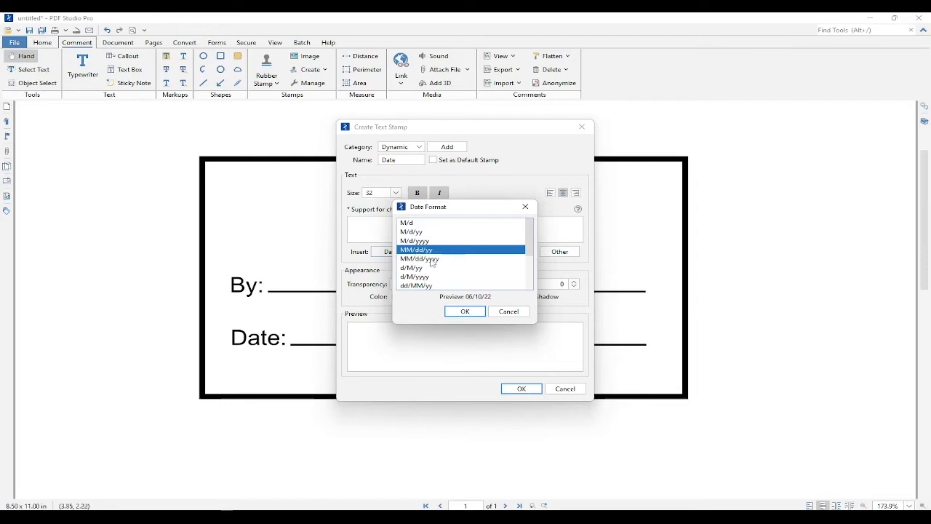
click(463, 312)
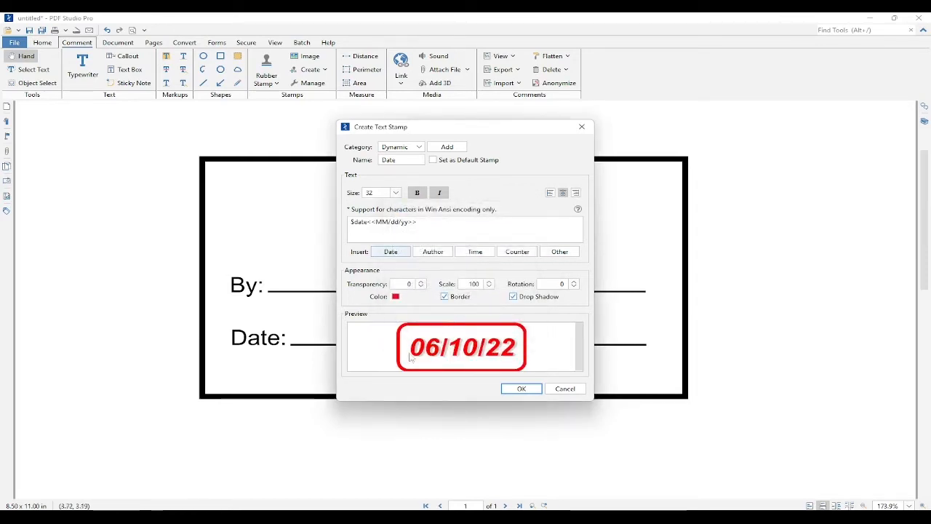
Set the Date stamp's color to black, turn off its border, and save the stamp.
click(396, 296)
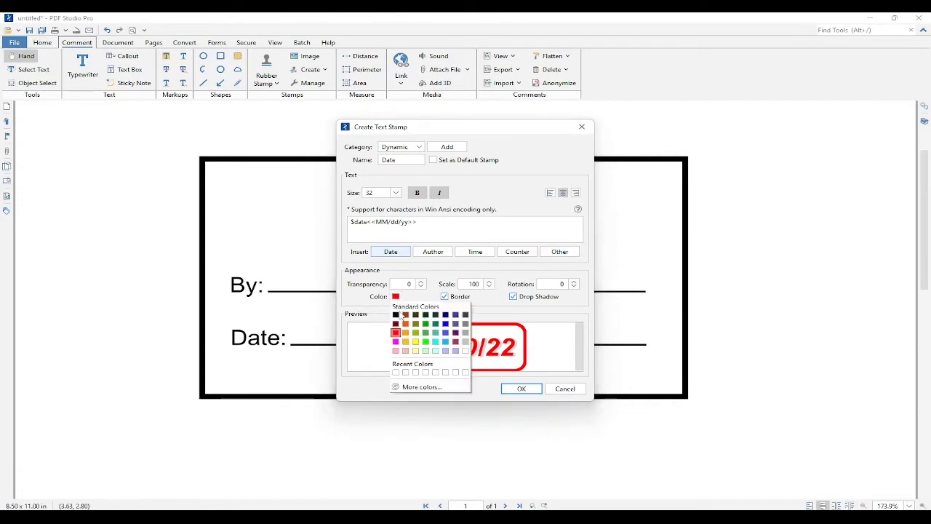
click(398, 316)
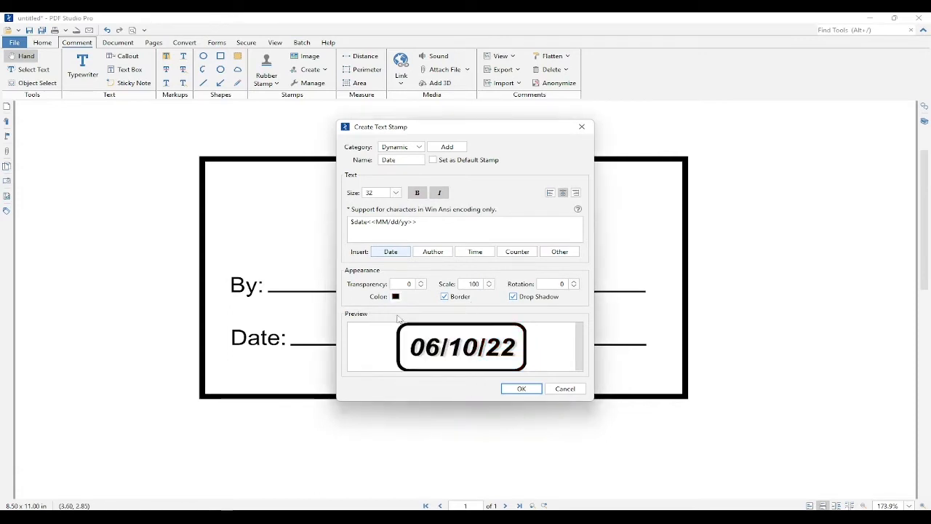
click(445, 297)
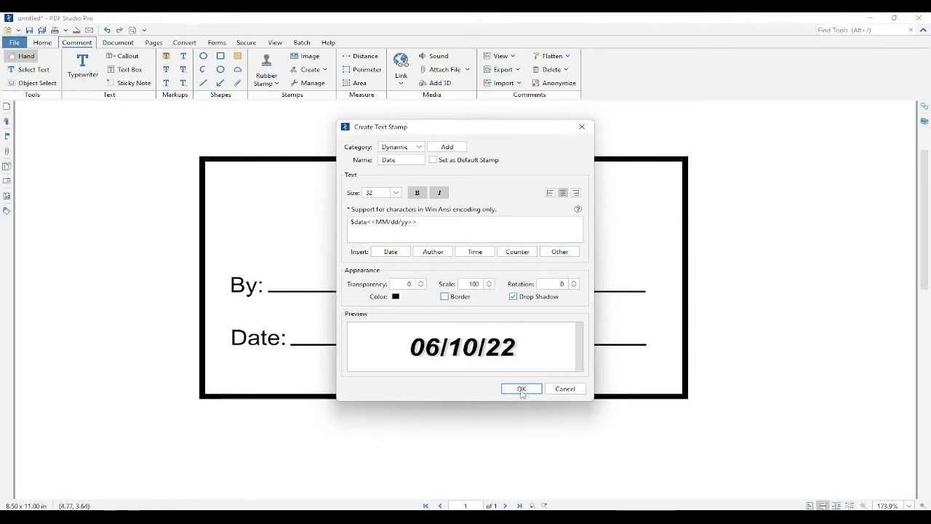
click(521, 389)
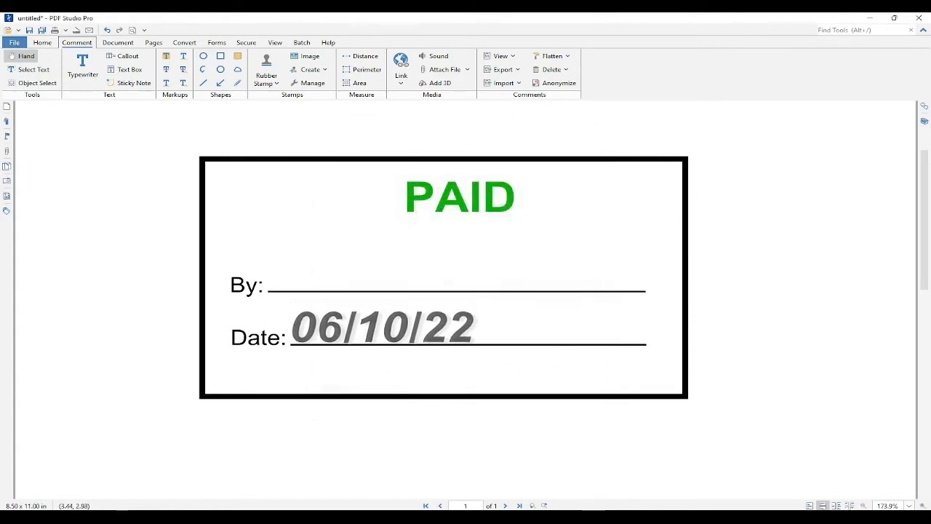
Place the date stamp on the Date line and shrink it to fit beside the label.
click(382, 328)
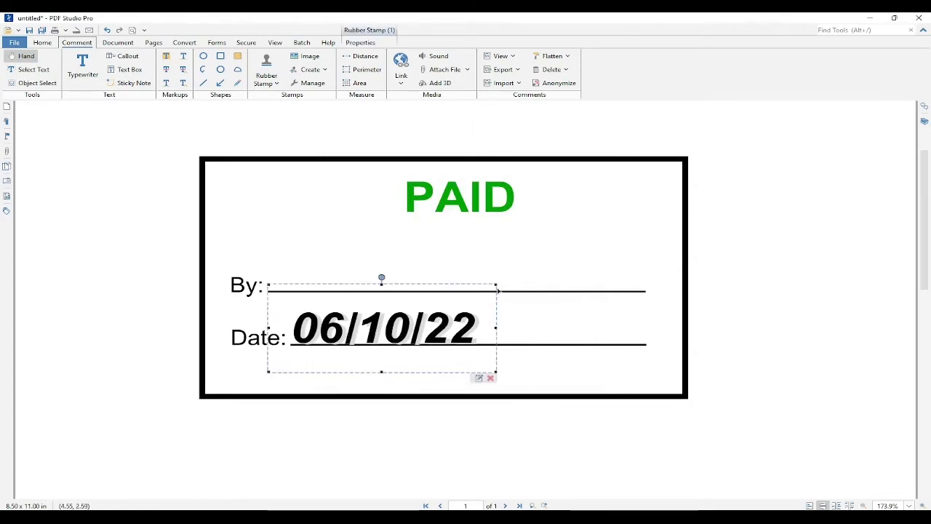
drag(496, 285, 401, 329)
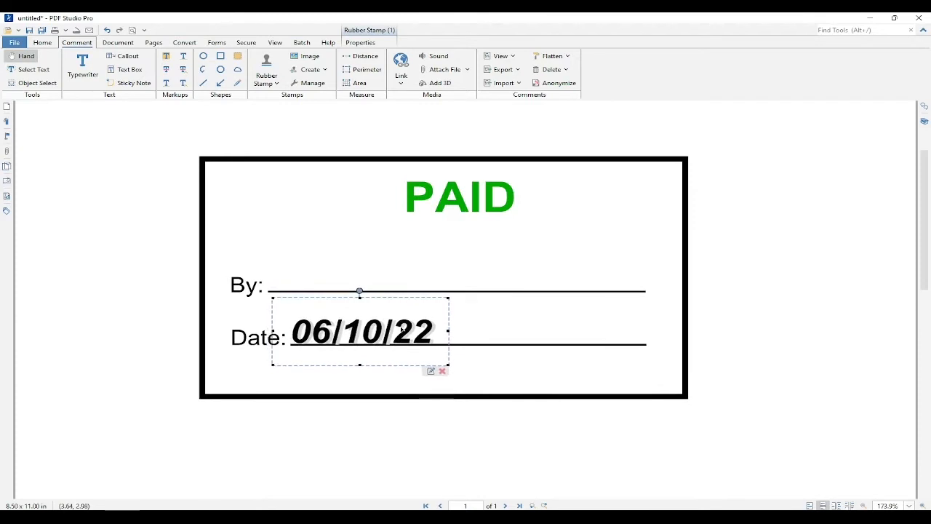
click(483, 366)
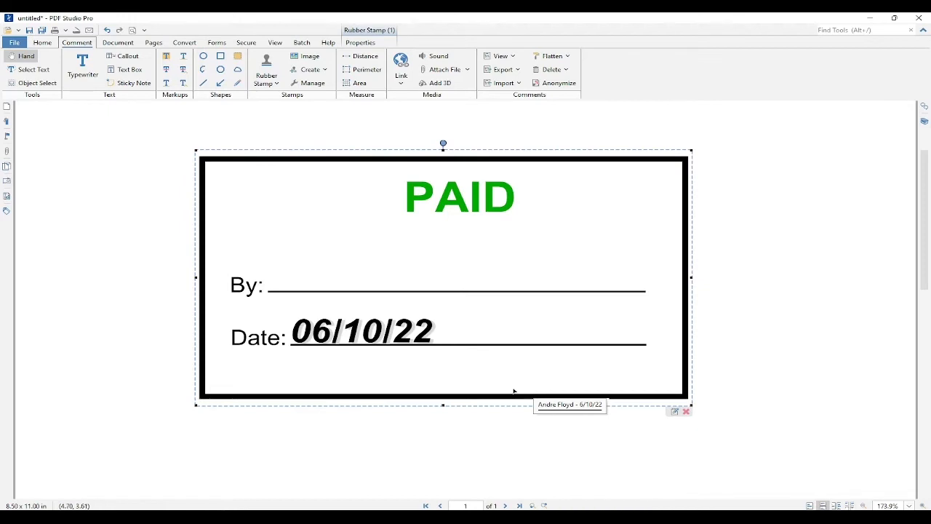
Add a text form field over the By line of the stamp.
click(221, 43)
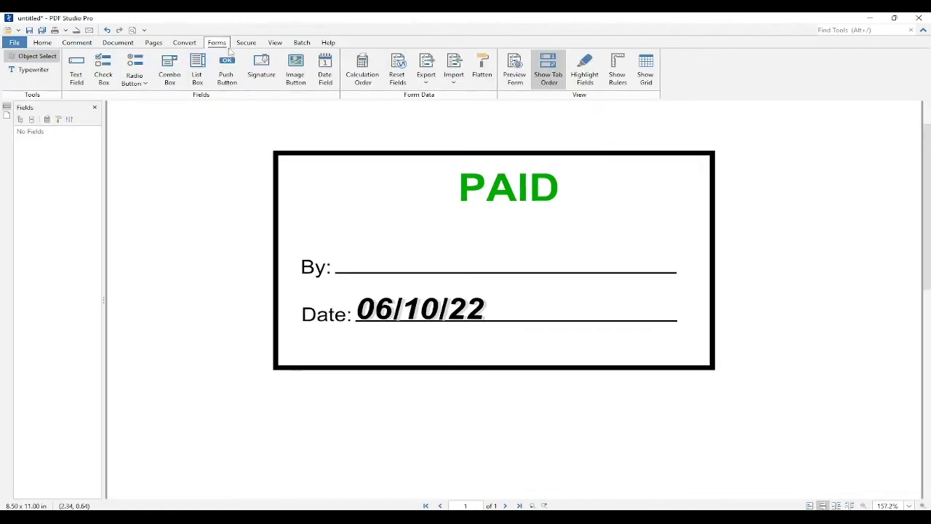
click(77, 69)
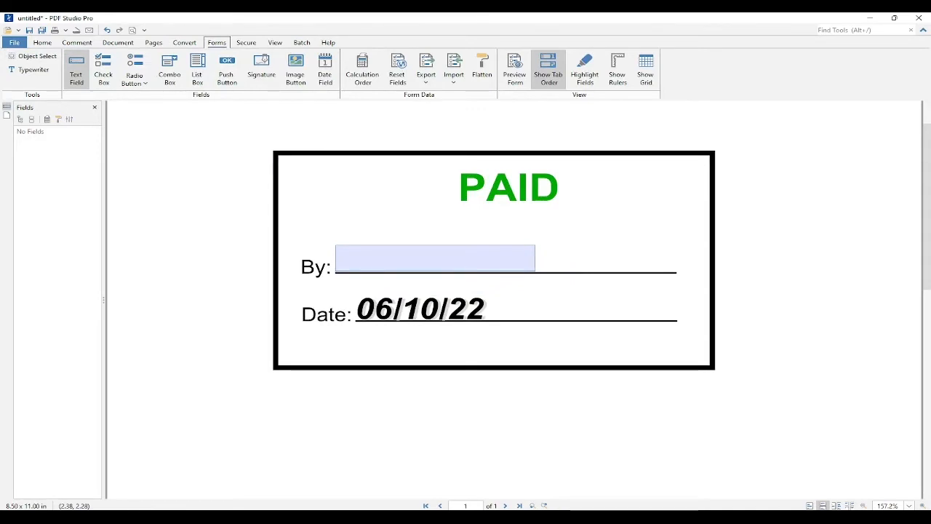
click(336, 245)
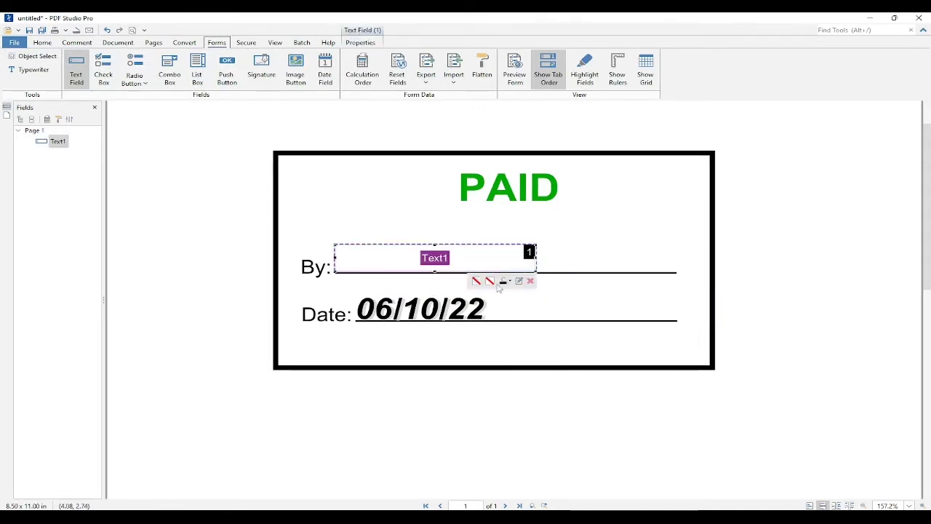
In the text field's properties, set the font size to 18 and choose a custom calculation.
right_click(458, 266)
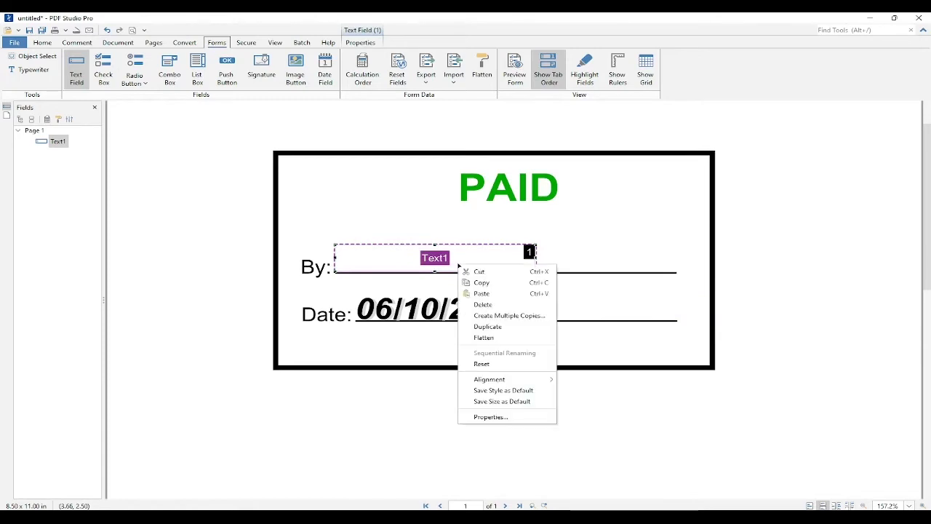
click(490, 417)
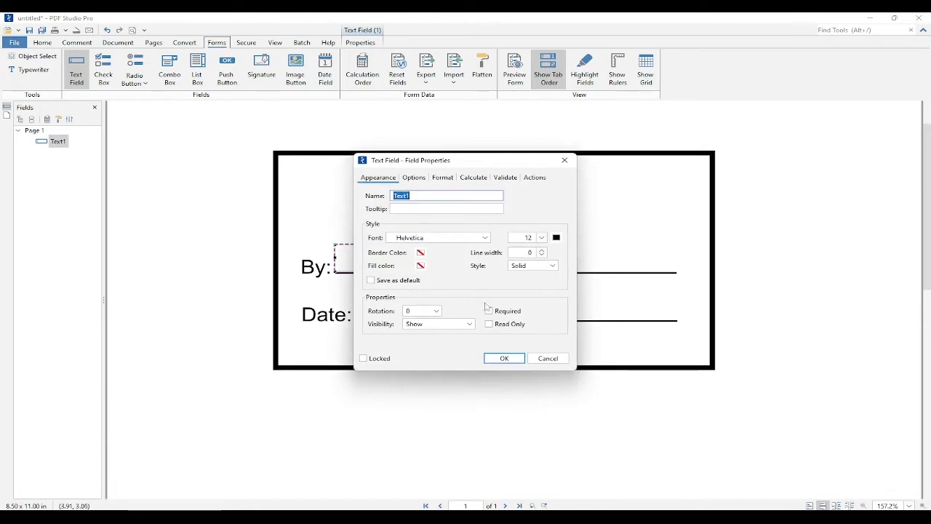
click(541, 239)
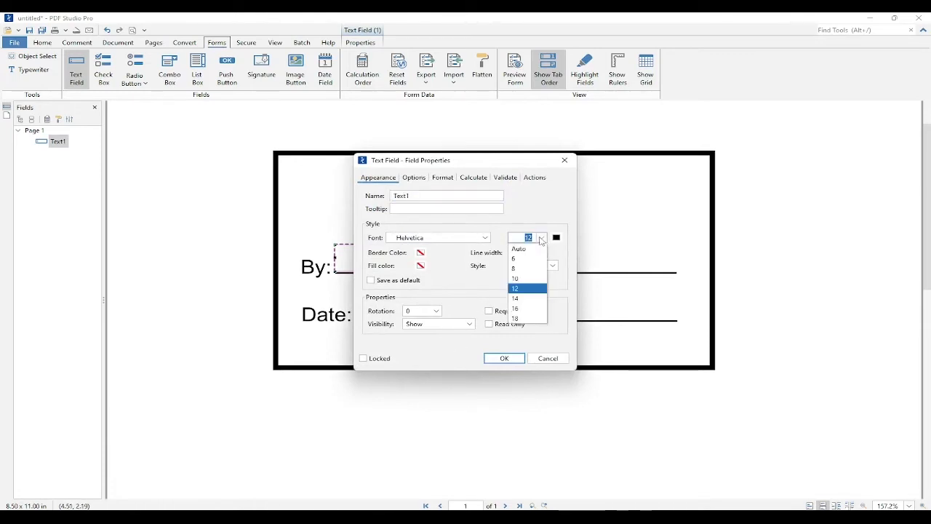
click(531, 318)
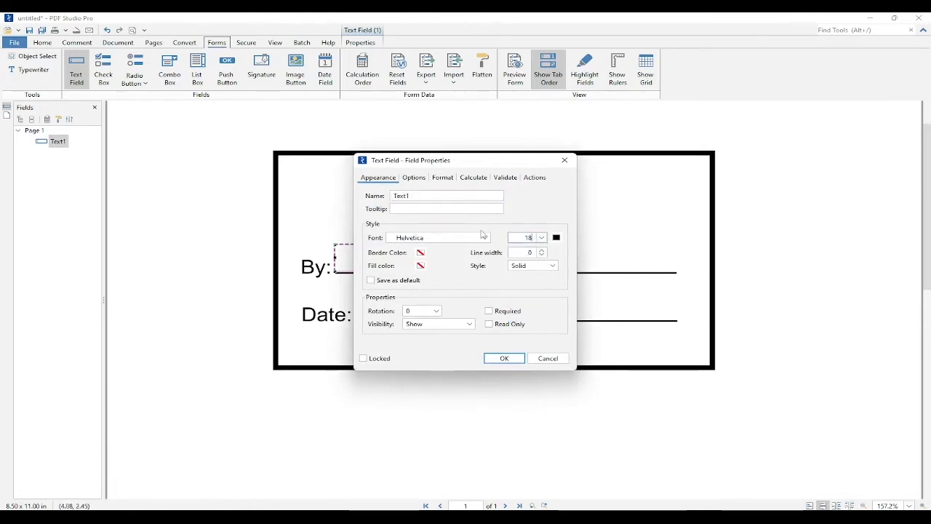
click(473, 178)
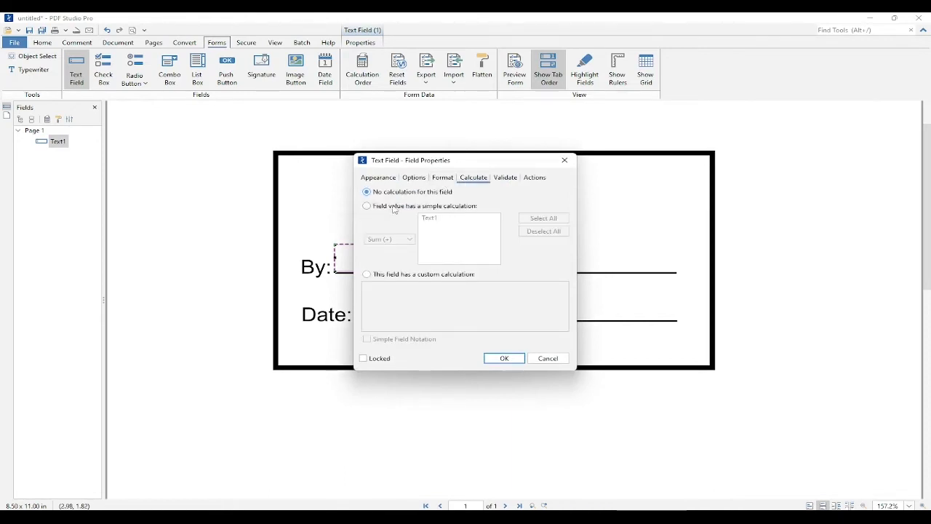
click(367, 274)
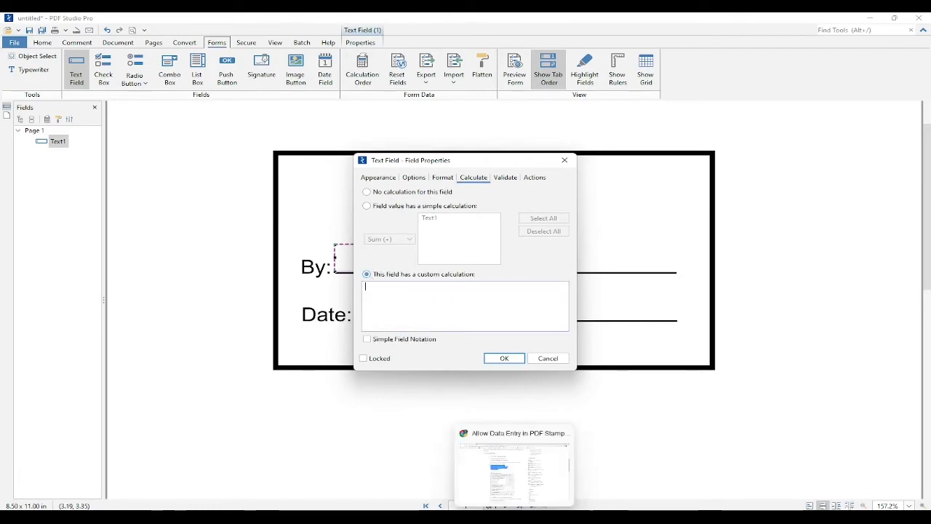
Switch to the browser article and copy the sample JavaScript code for the custom calculation.
click(513, 518)
scroll(281, 322, up, 3)
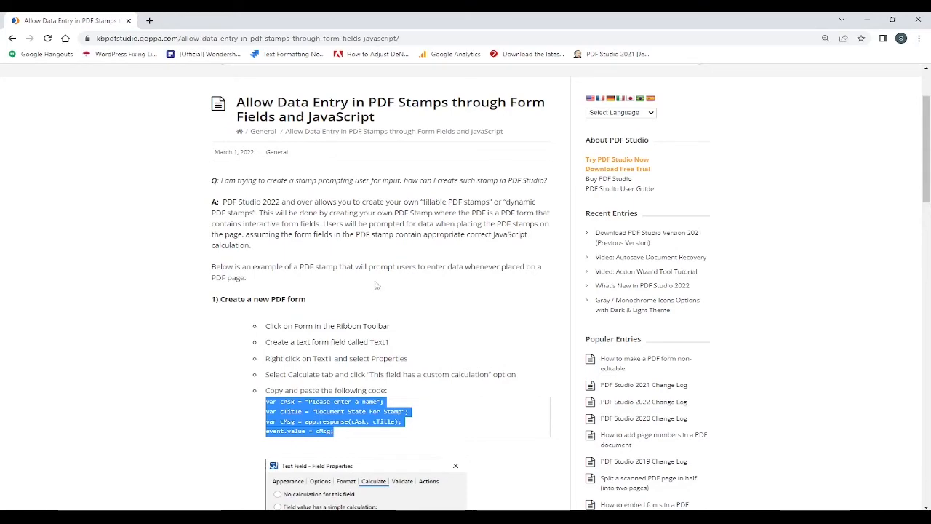
scroll(318, 269, down, 2)
right_click(318, 269)
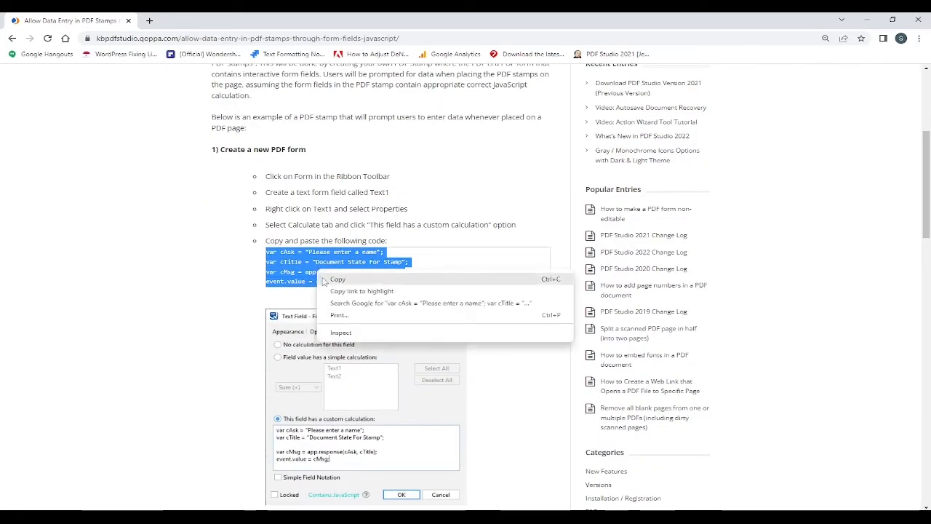
click(323, 279)
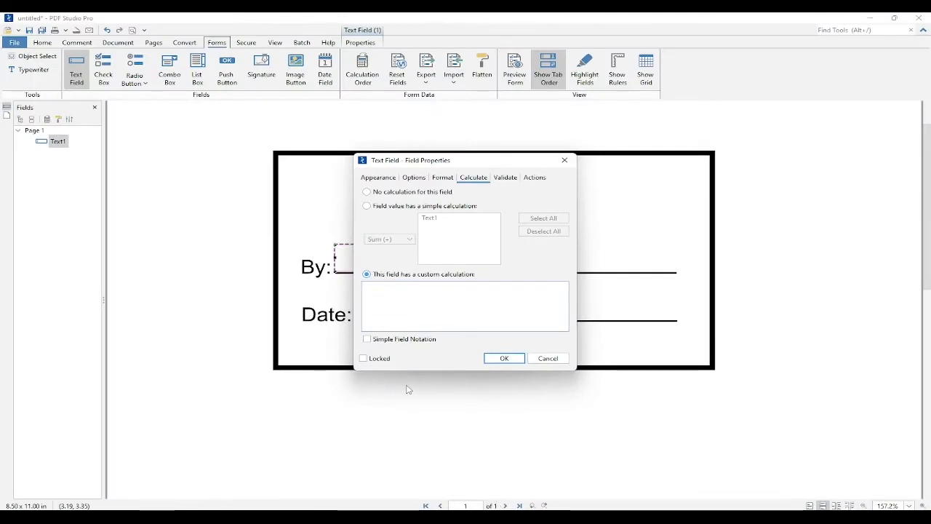
Paste the sample JavaScript as the field's custom calculation, enable JavaScript, and enter Default Name at the prompt.
key(ctrl+v)
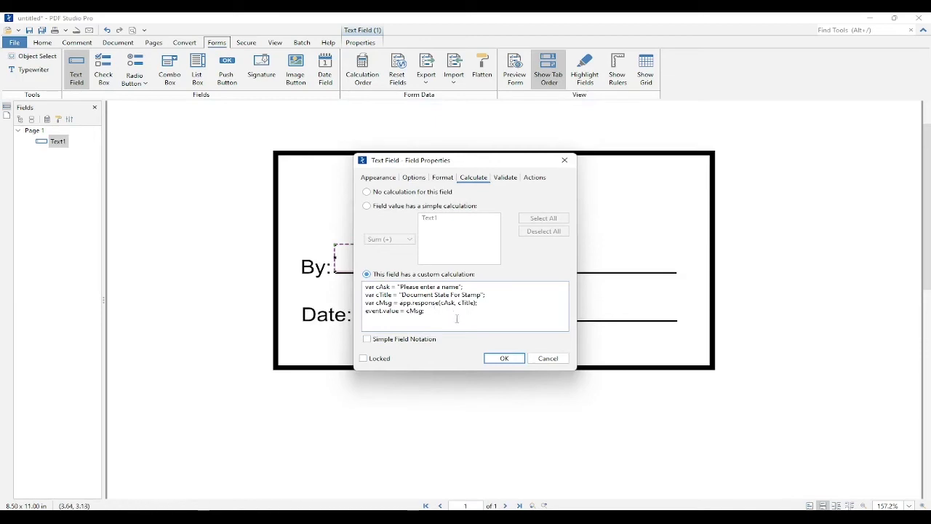
click(521, 364)
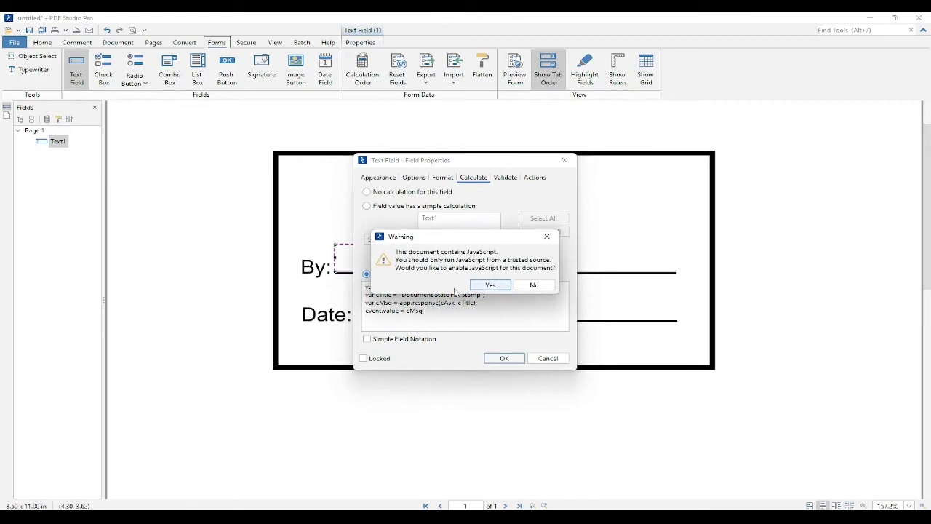
click(491, 285)
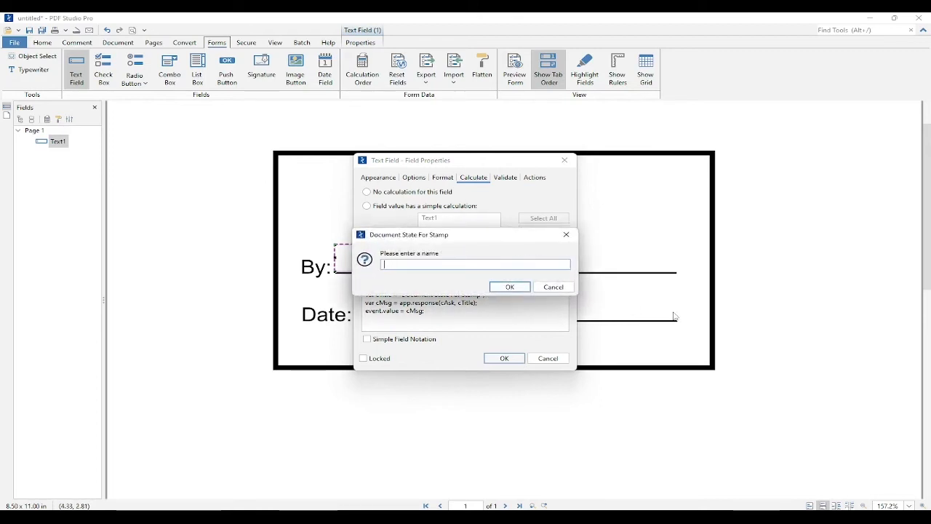
text(Default Name)
click(510, 286)
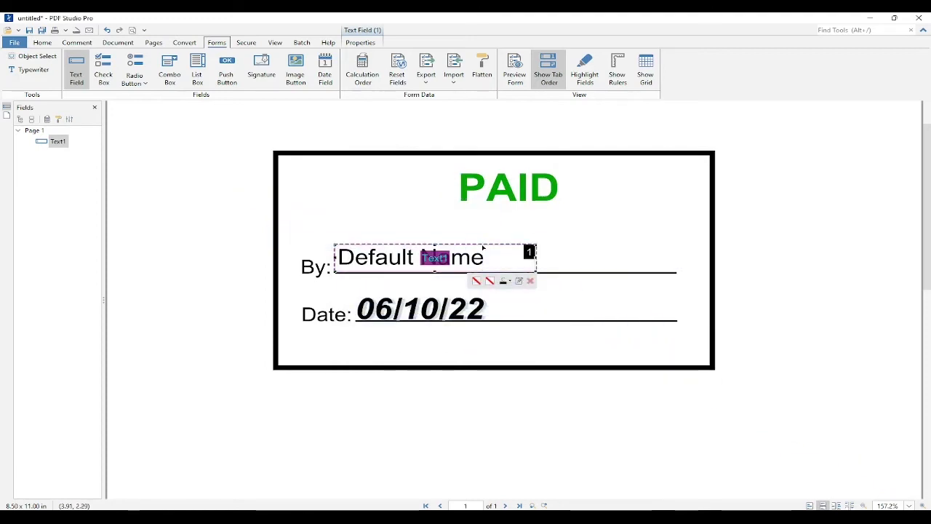
Move the By text field down so it sits on the By line.
drag(482, 248, 480, 254)
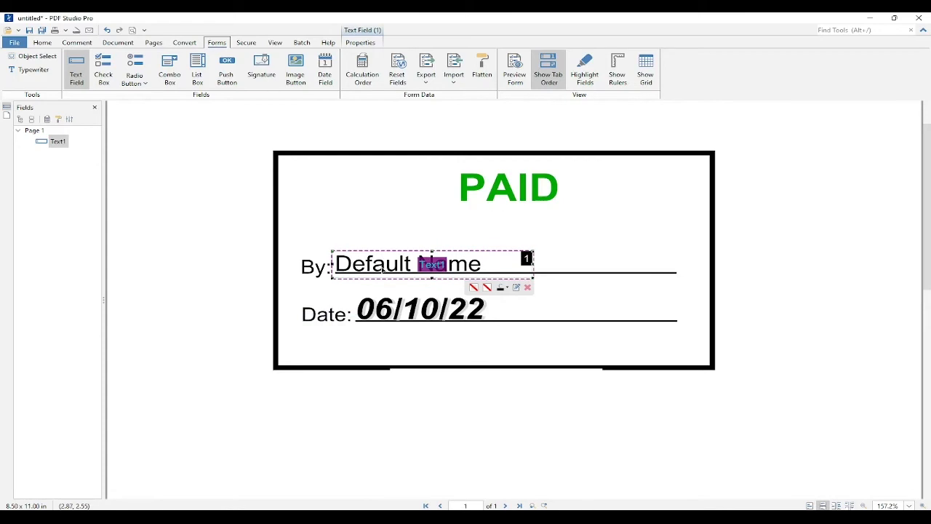
Crop the page to the stamp's outer border.
click(42, 43)
click(159, 44)
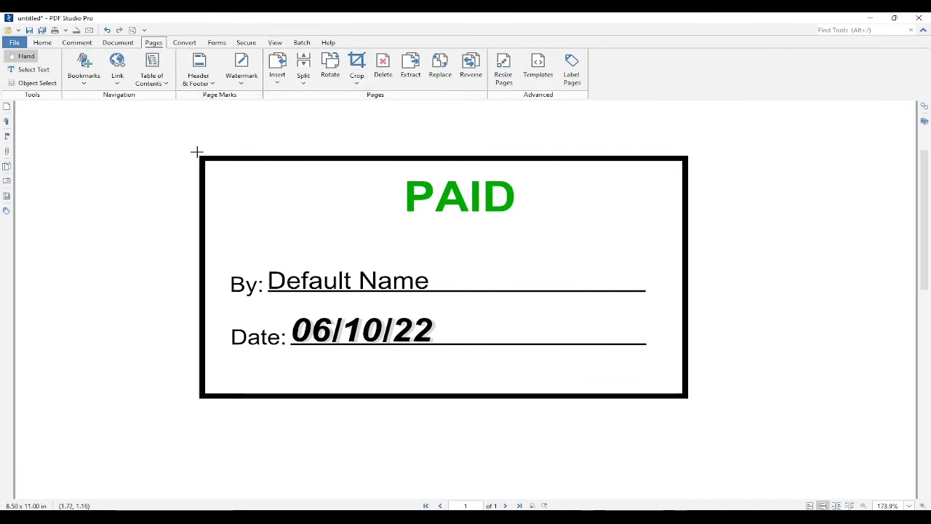
drag(196, 153, 688, 402)
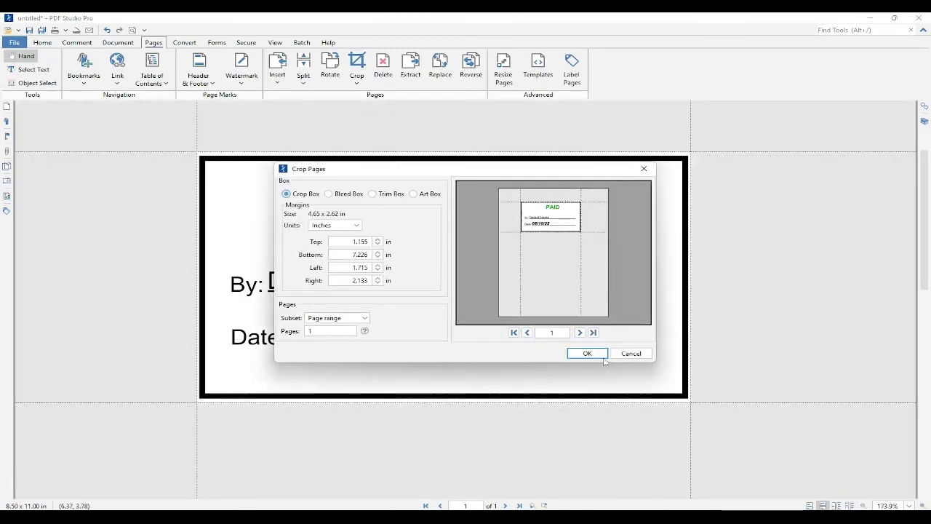
click(601, 356)
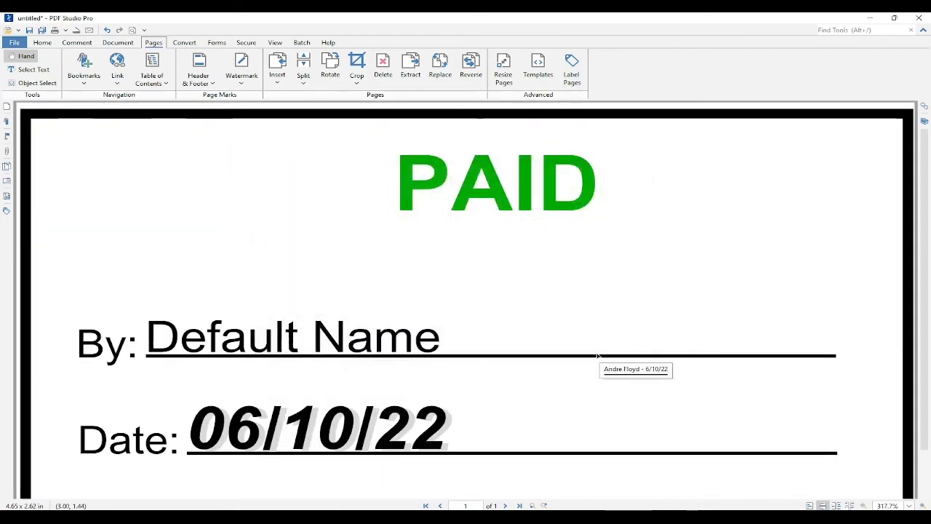
Save the document as Paid Stamp in the PDF Stamps folder.
scroll(598, 356, down, 1)
scroll(728, 433, up, 1)
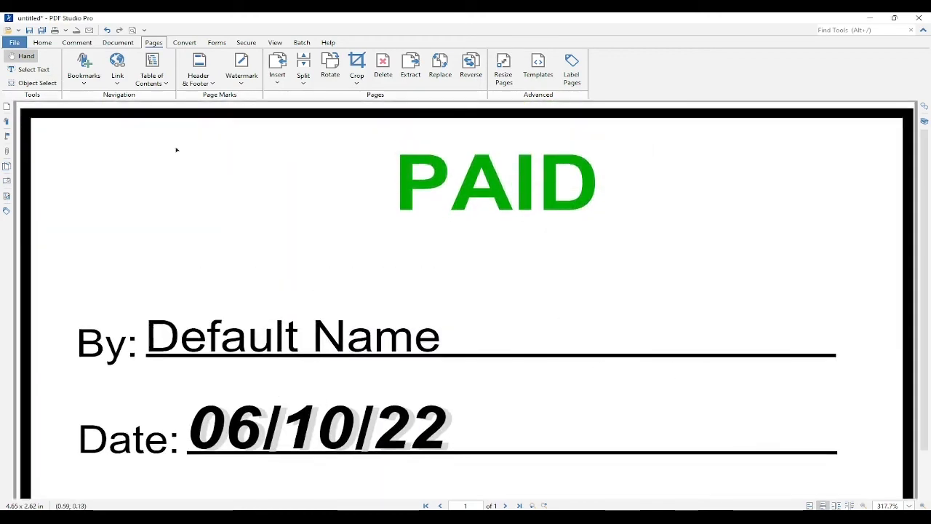
click(14, 43)
click(29, 152)
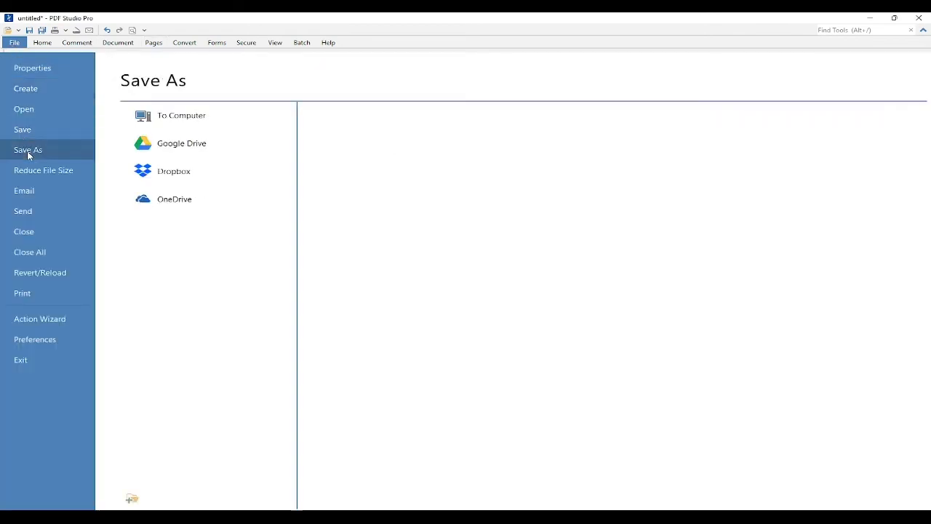
click(175, 117)
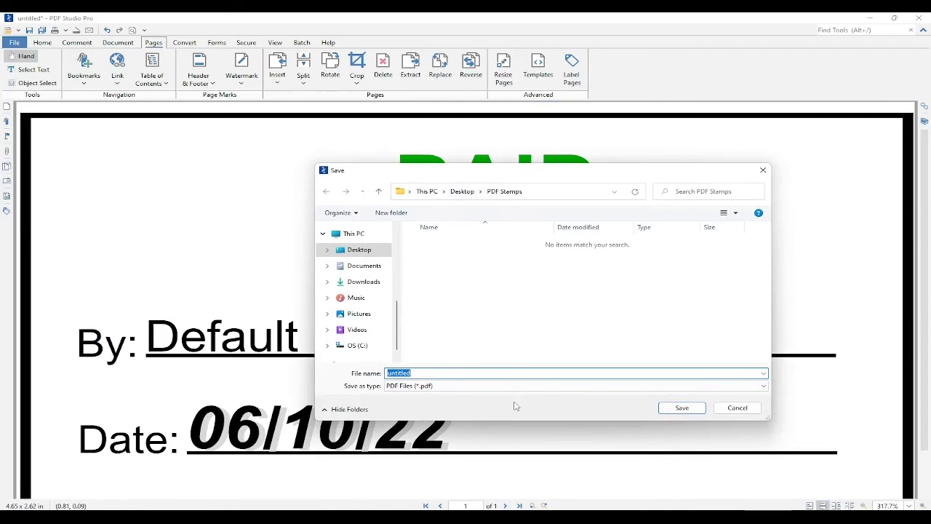
text(Paid Stamp)
click(685, 408)
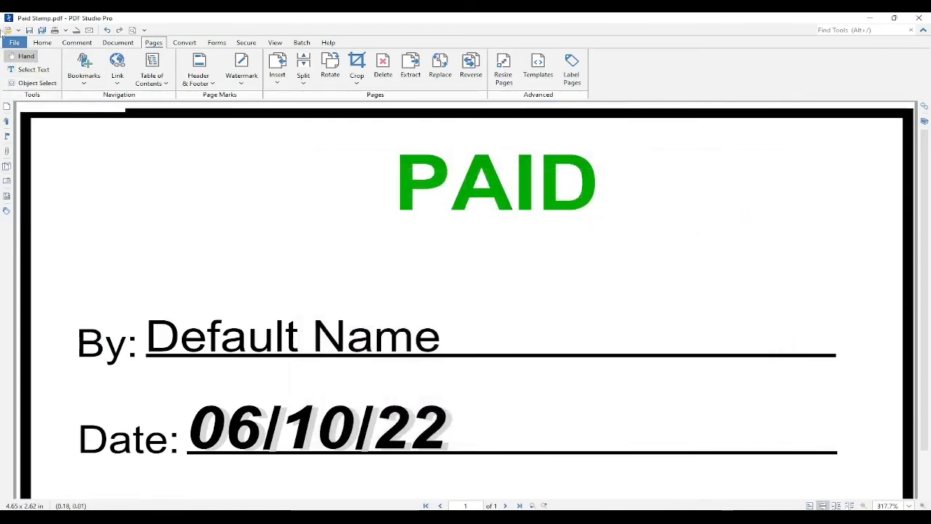
Close the stamp document and open DNS Scanned Invoice Mock.pdf from the recent documents.
click(13, 44)
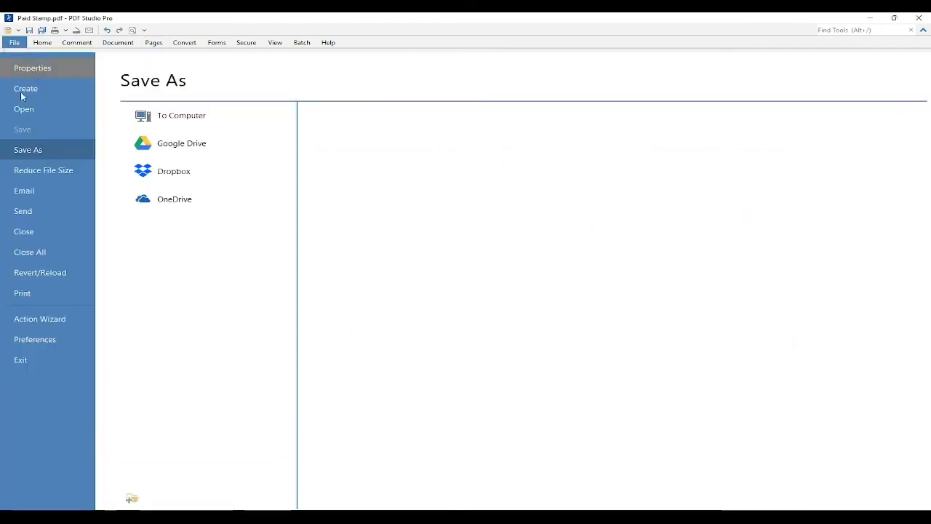
click(45, 234)
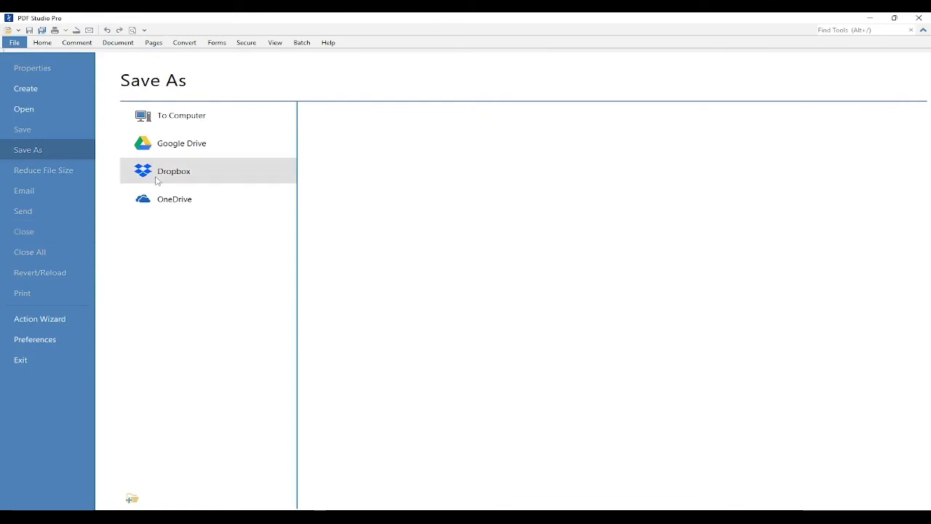
click(38, 109)
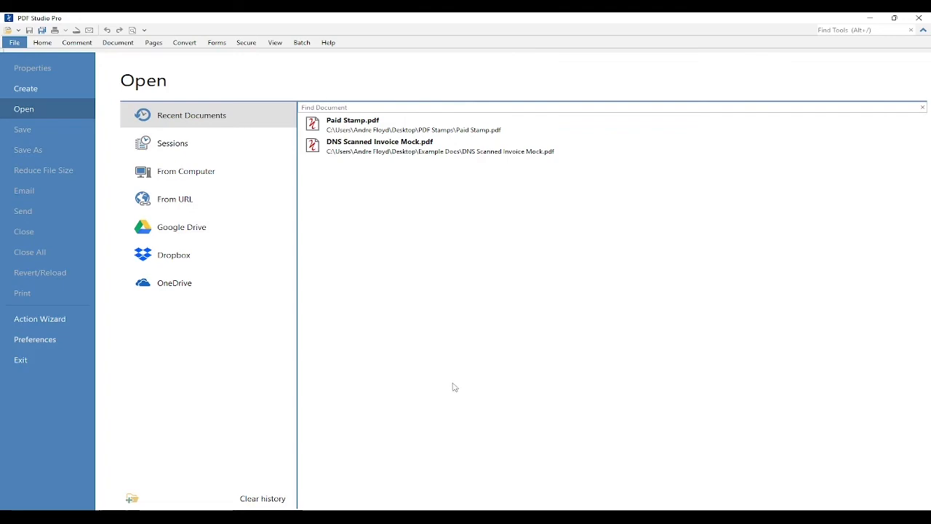
click(401, 146)
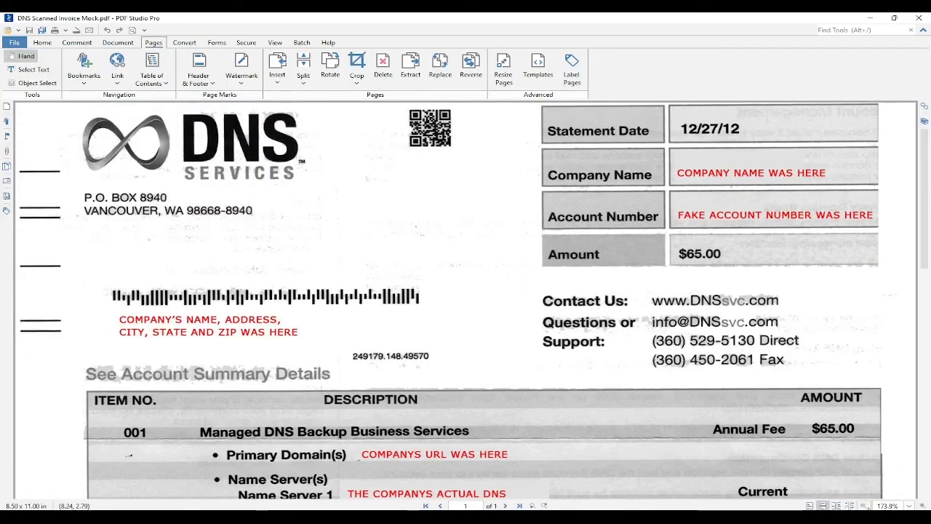
Create a PDF stamp, browsing to Paid Stamp.pdf in the Desktop's PDF Stamps folder as its file.
scroll(540, 393, down, 3)
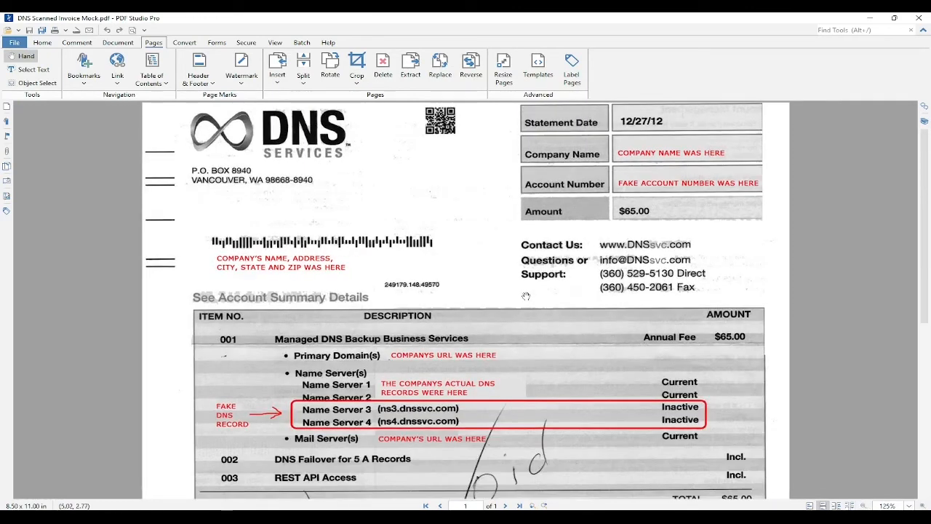
click(77, 42)
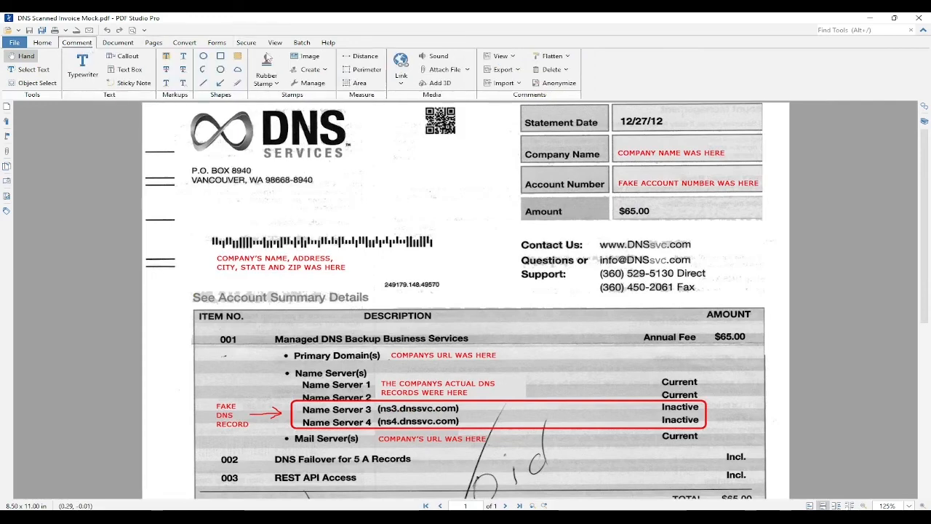
click(306, 70)
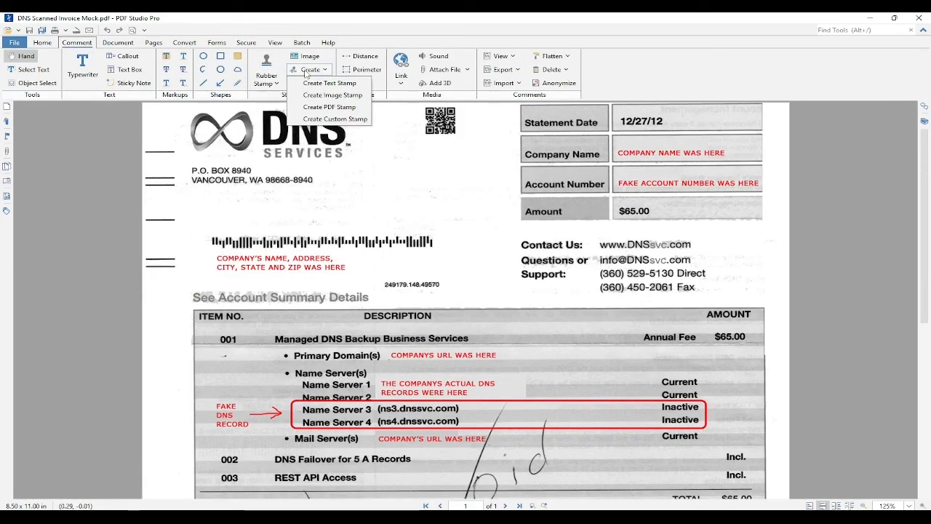
click(331, 109)
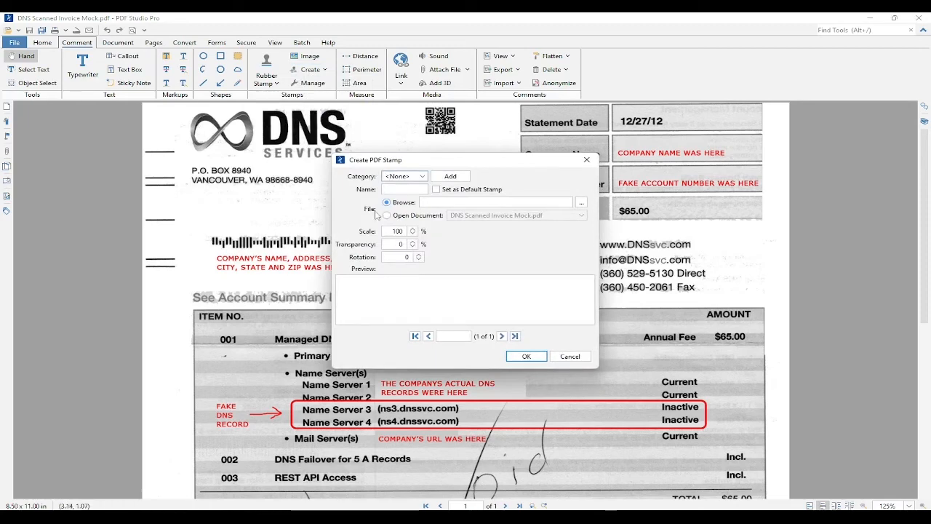
click(583, 204)
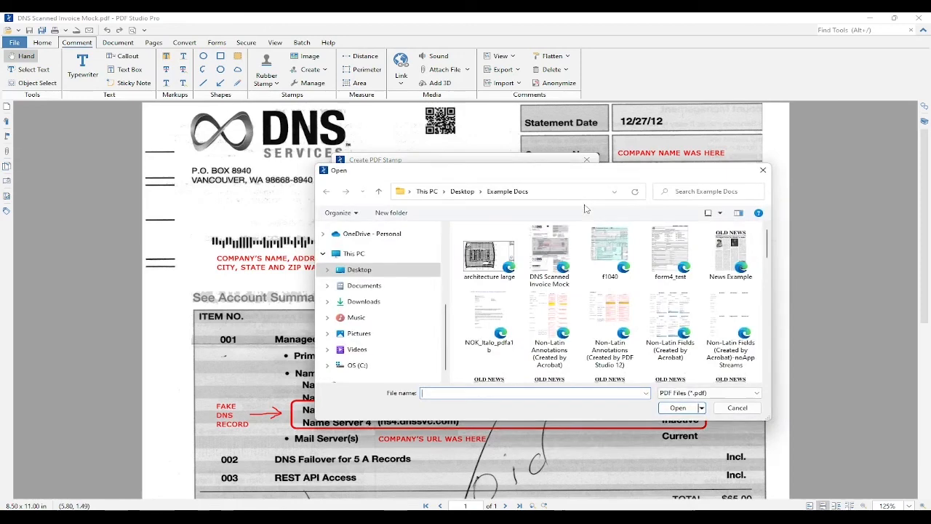
click(462, 192)
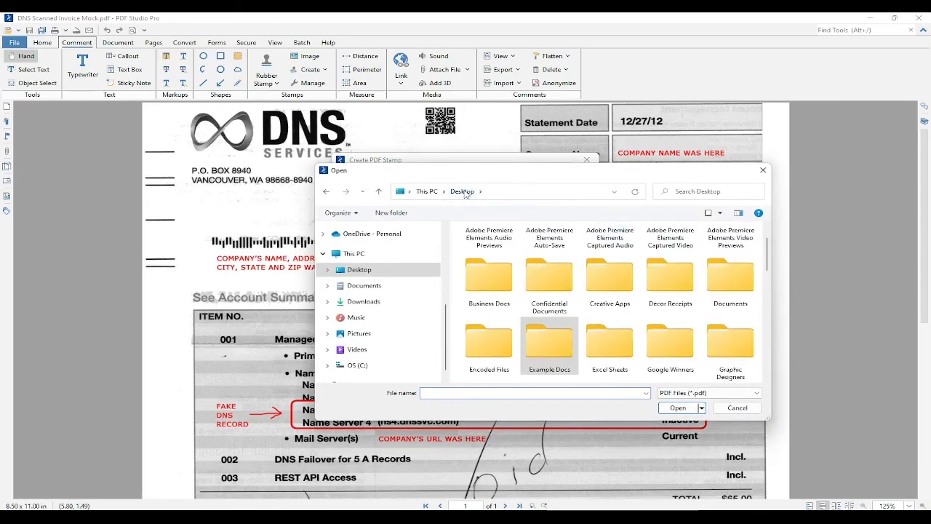
click(684, 191)
text(PDF )
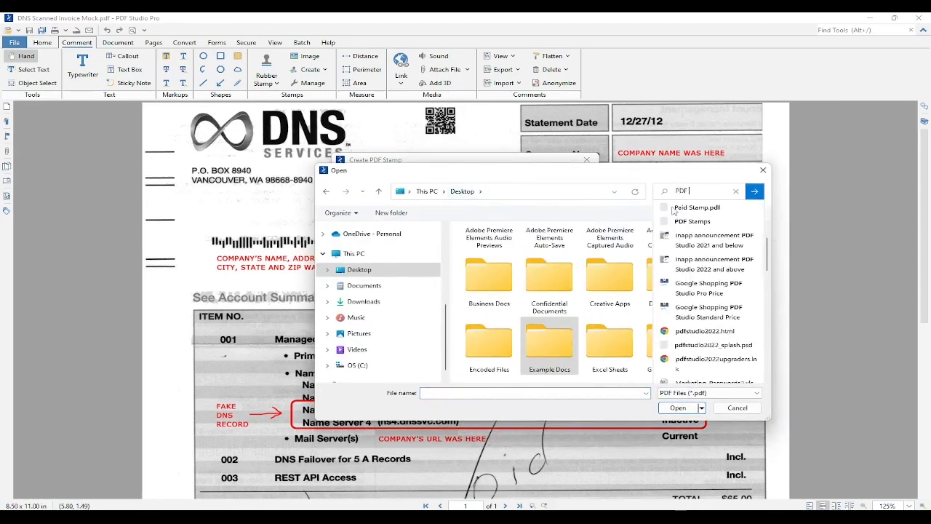
text(Stamps)
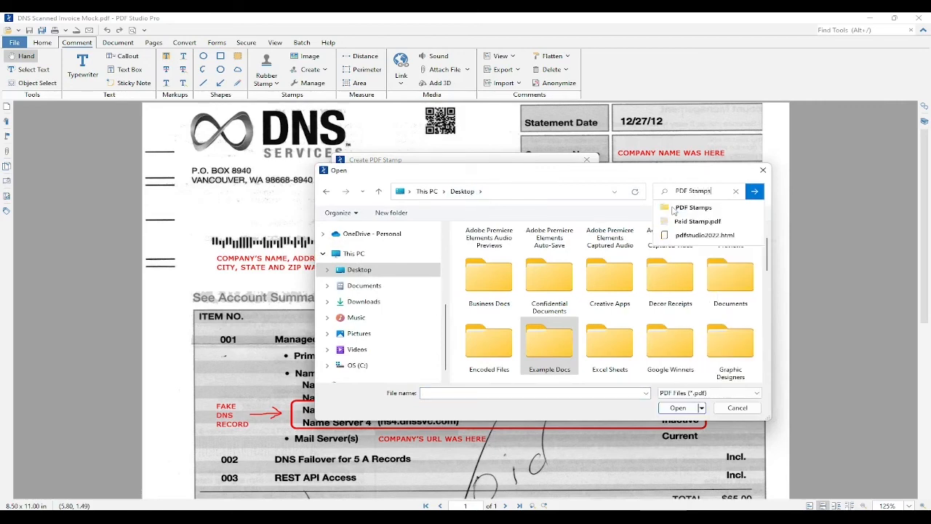
click(690, 209)
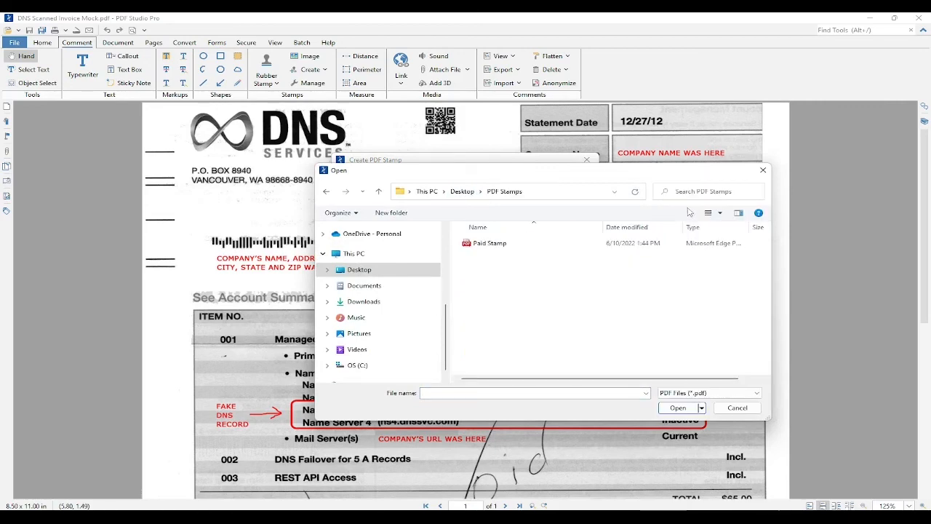
click(501, 245)
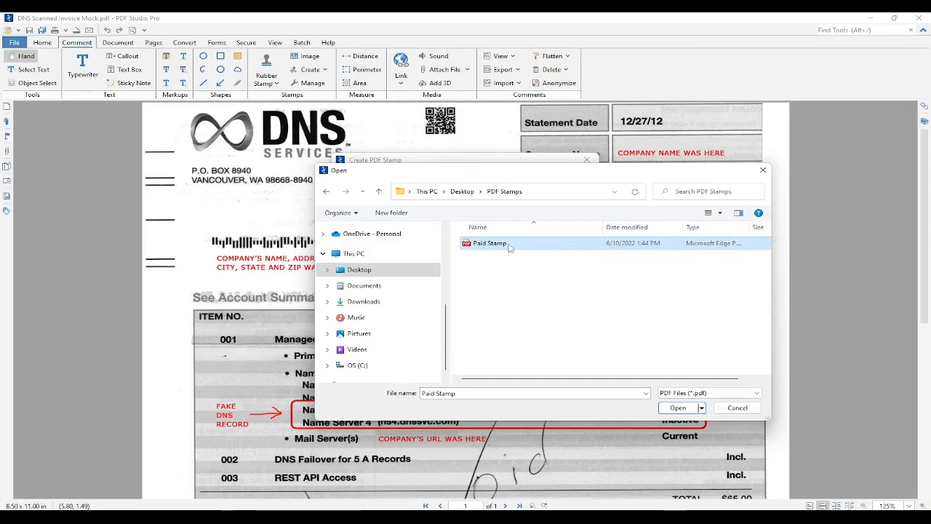
click(676, 408)
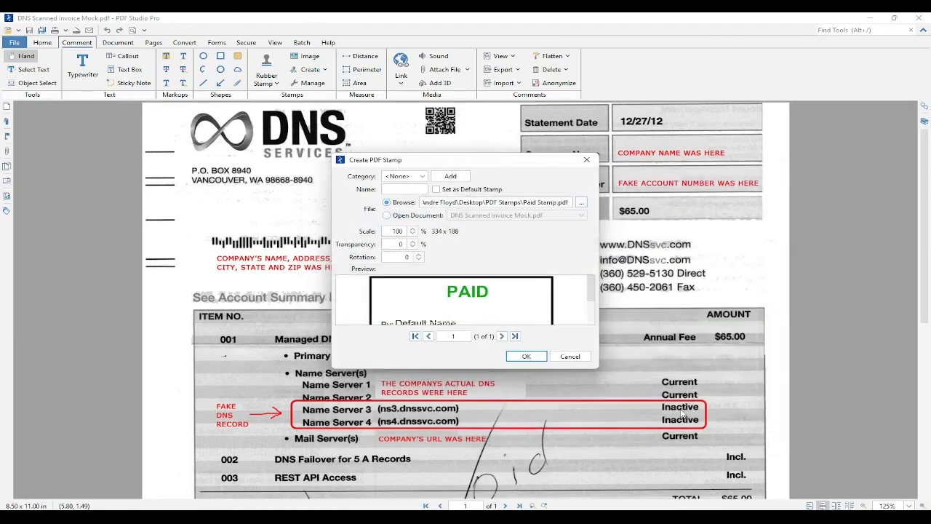
Give the new PDF stamp a name and confirm the stamp creation.
scroll(470, 318, down, 1)
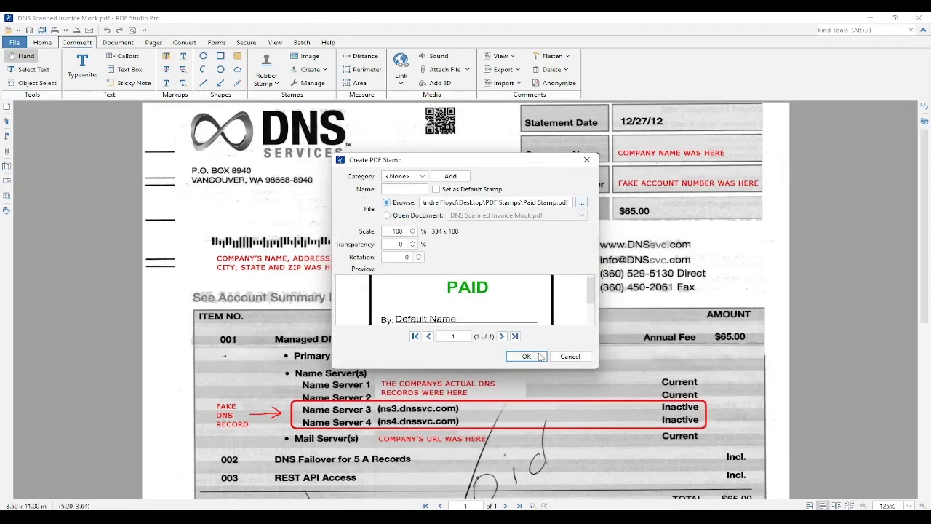
click(537, 358)
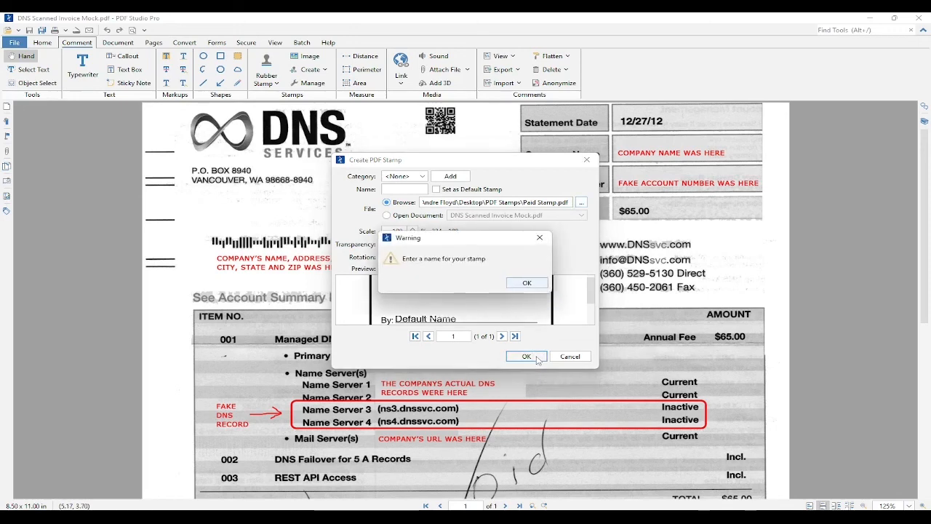
click(521, 282)
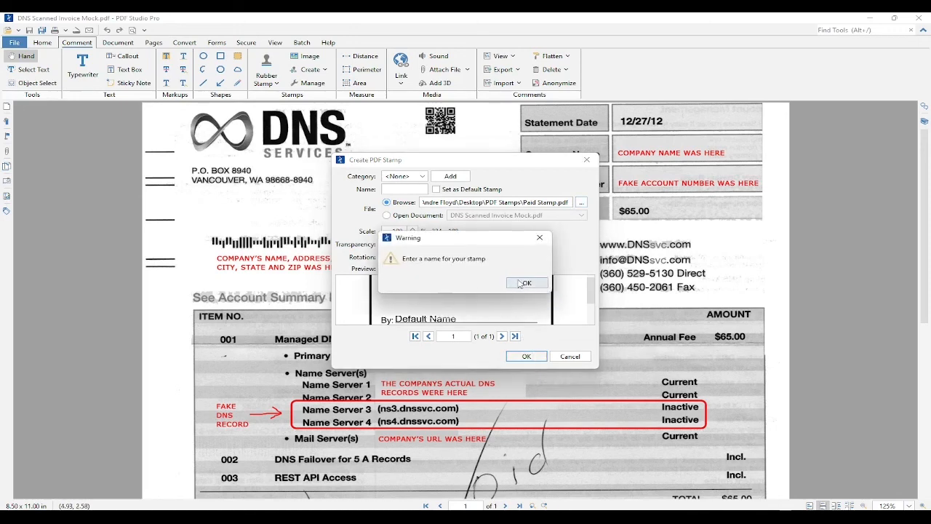
click(408, 192)
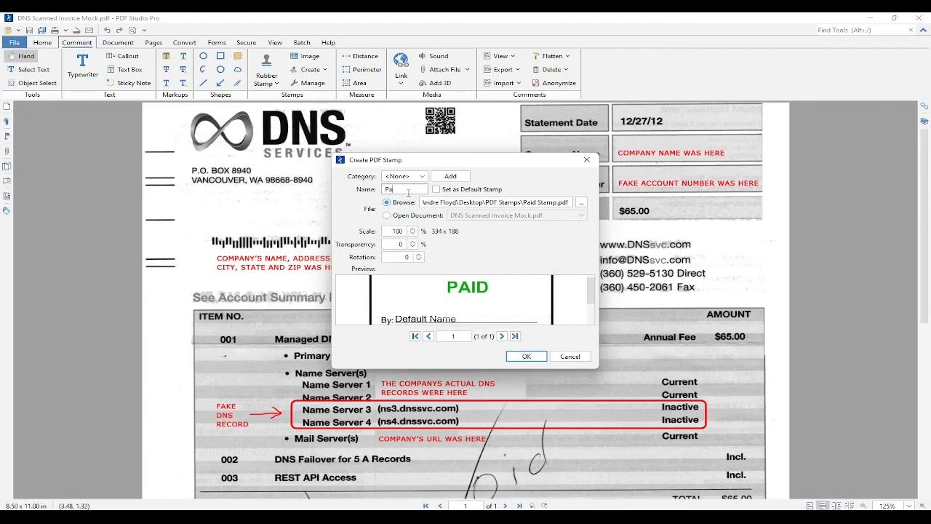
click(538, 357)
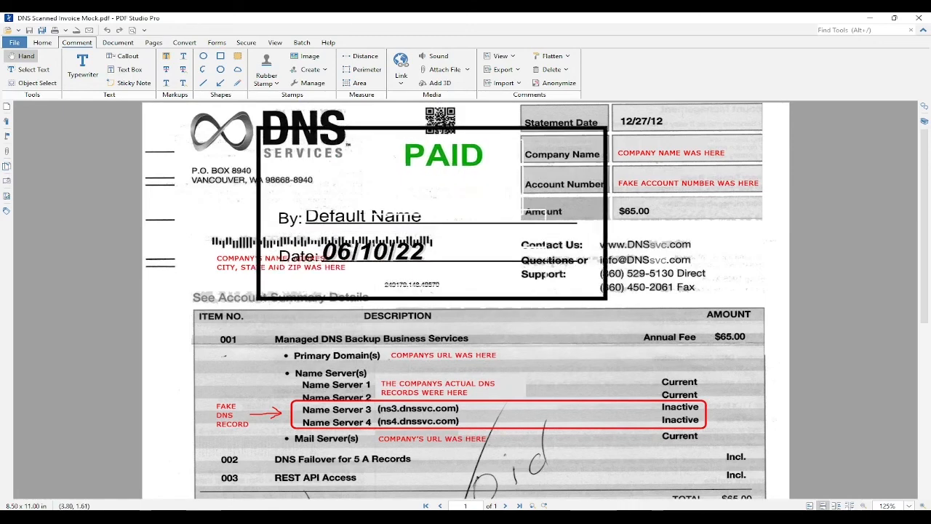
Place the PAID stamp on the invoice and enter a name at the By prompt.
click(397, 222)
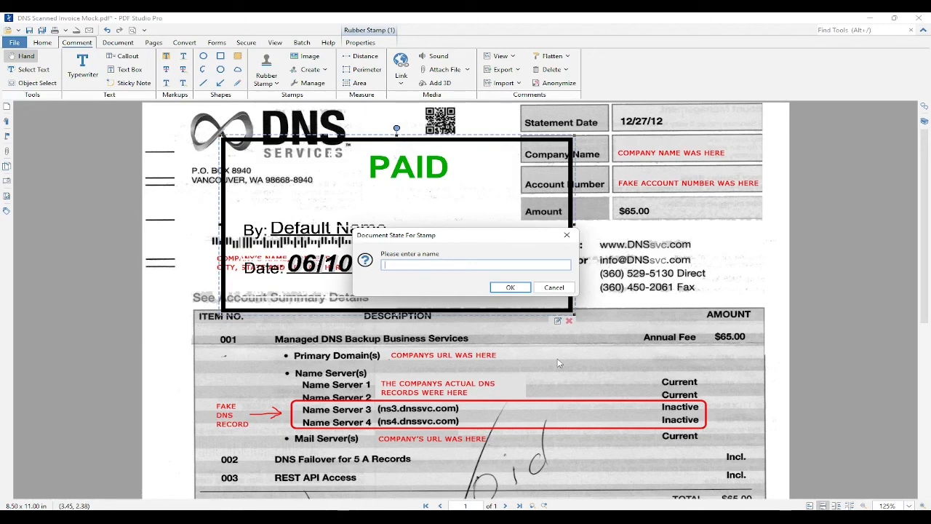
text(John Doe)
click(510, 287)
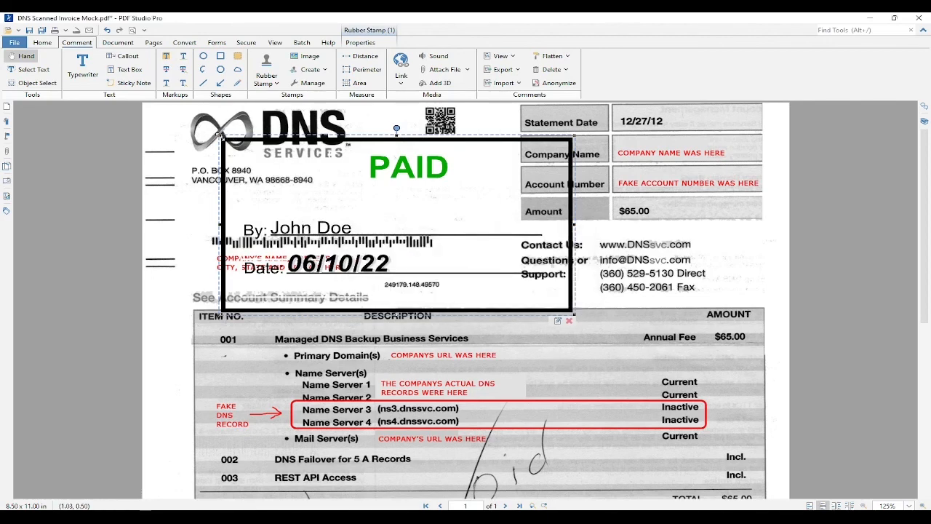
Shrink the stamp and move it into the blank area beside the Company Name box.
drag(219, 135, 345, 213)
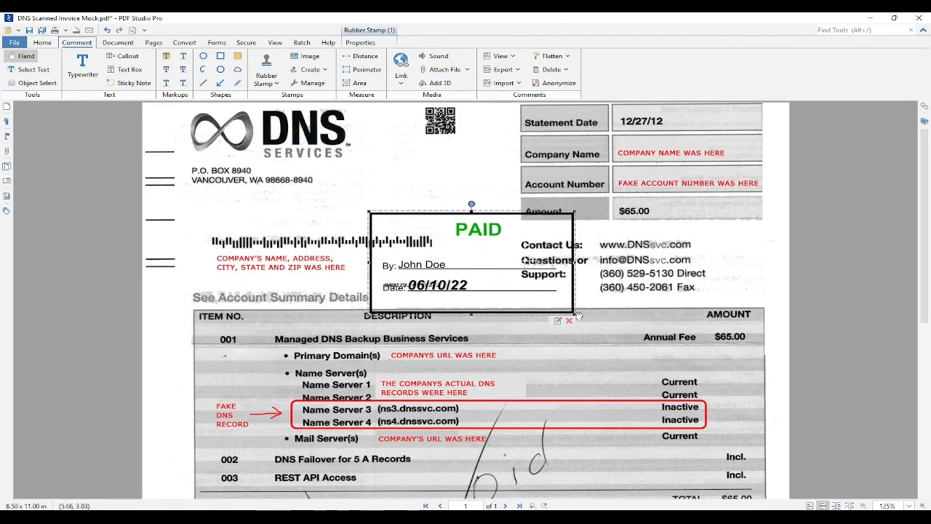
drag(576, 314, 532, 293)
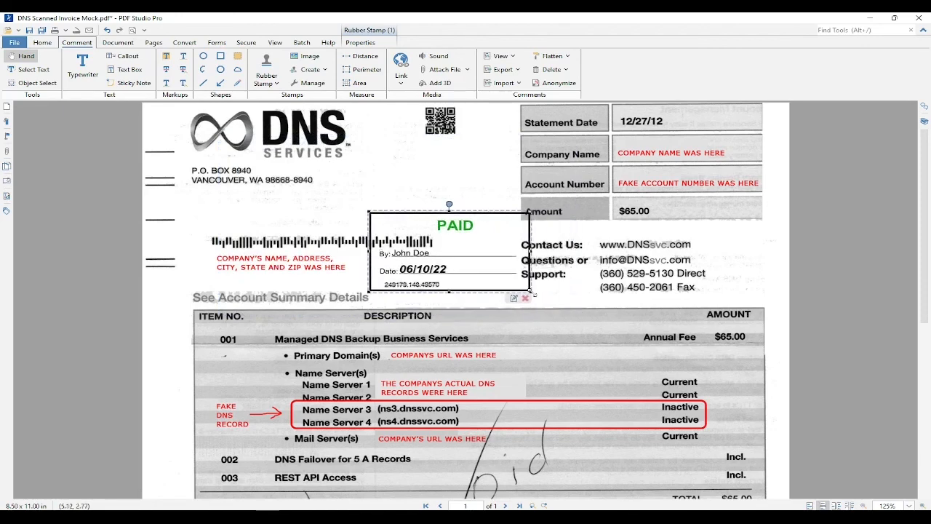
drag(482, 273, 458, 209)
click(504, 279)
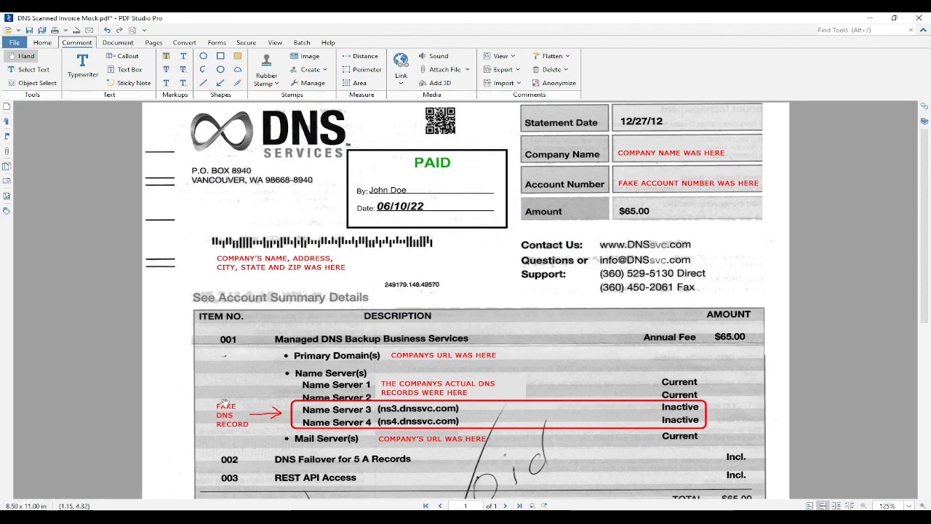